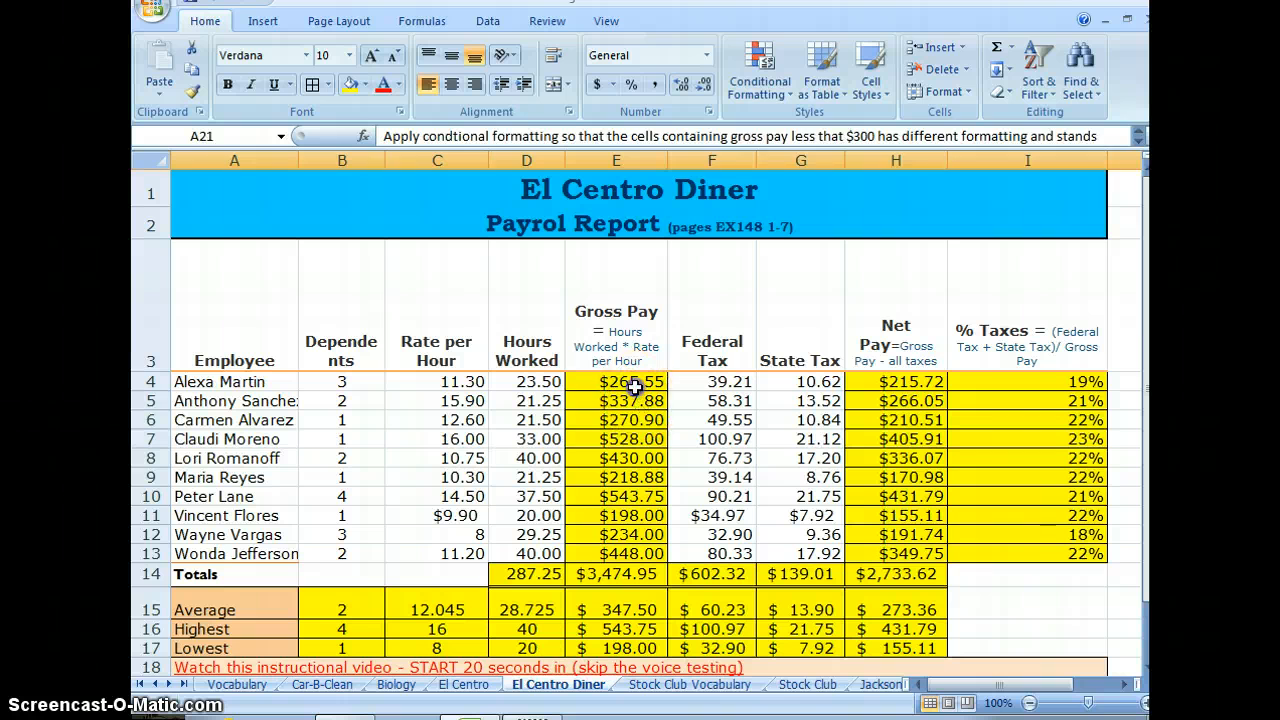
Step: Highlight Gross Pay cells E4:E13 that are greater than 300 with Light Red Fill with Dark Red Text
left_click_drag(624, 384, 636, 553)
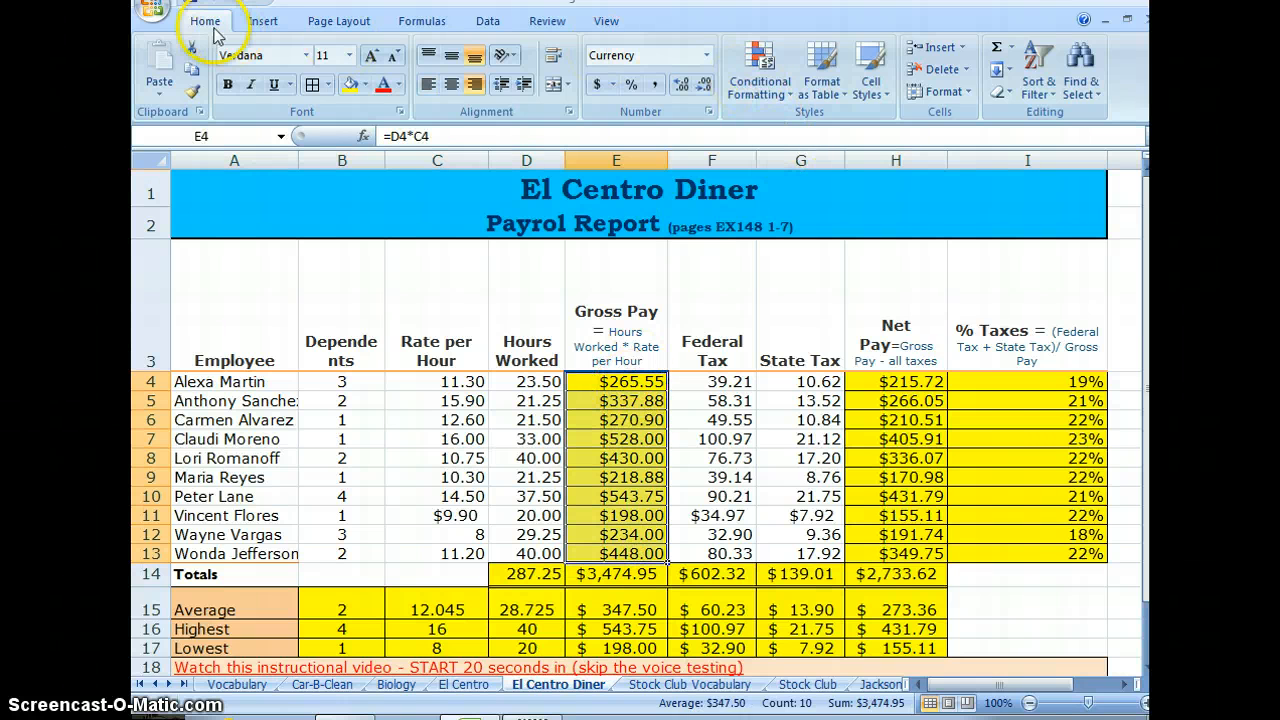
left_click(737, 76)
mouse_move(818, 137)
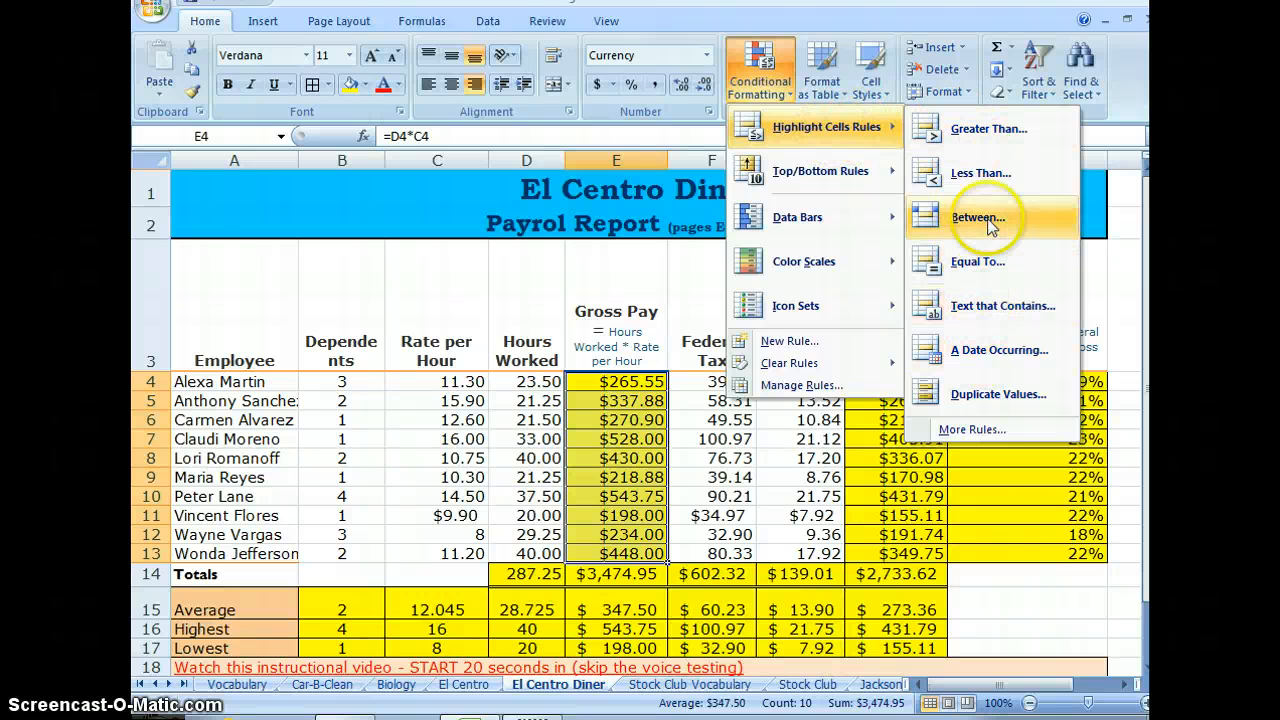
left_click(973, 130)
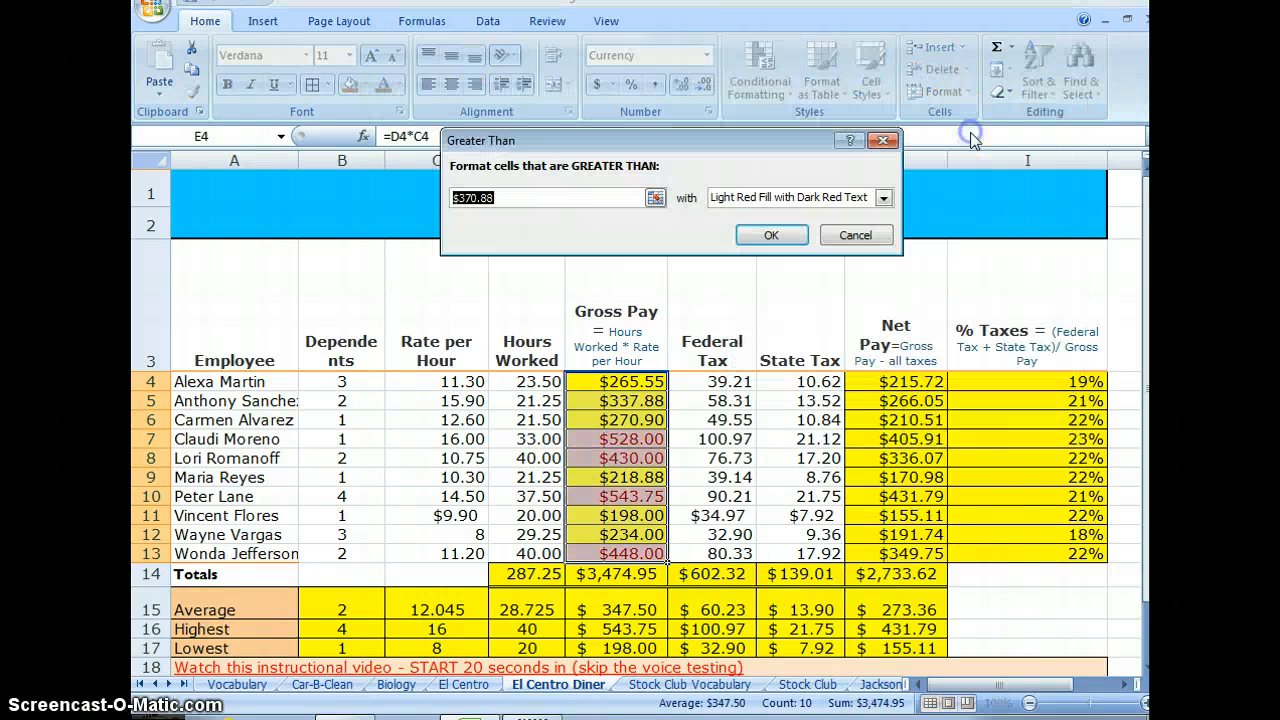
type("300")
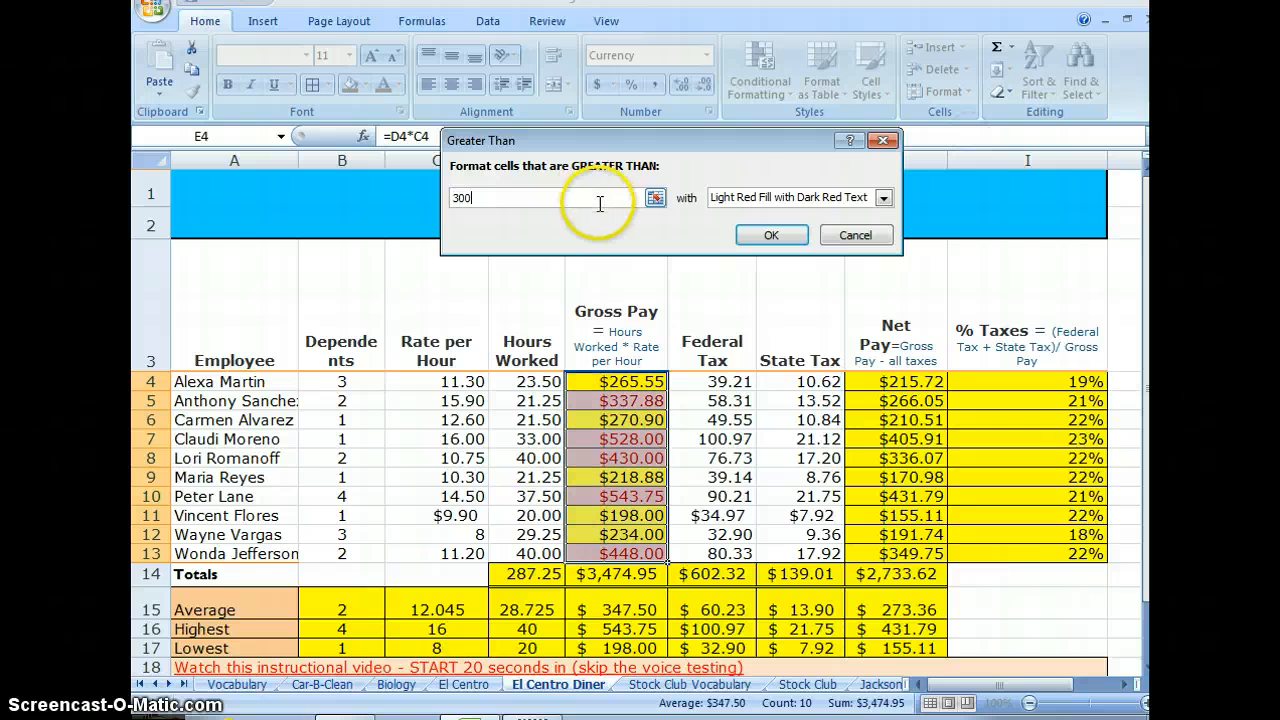
left_click(883, 198)
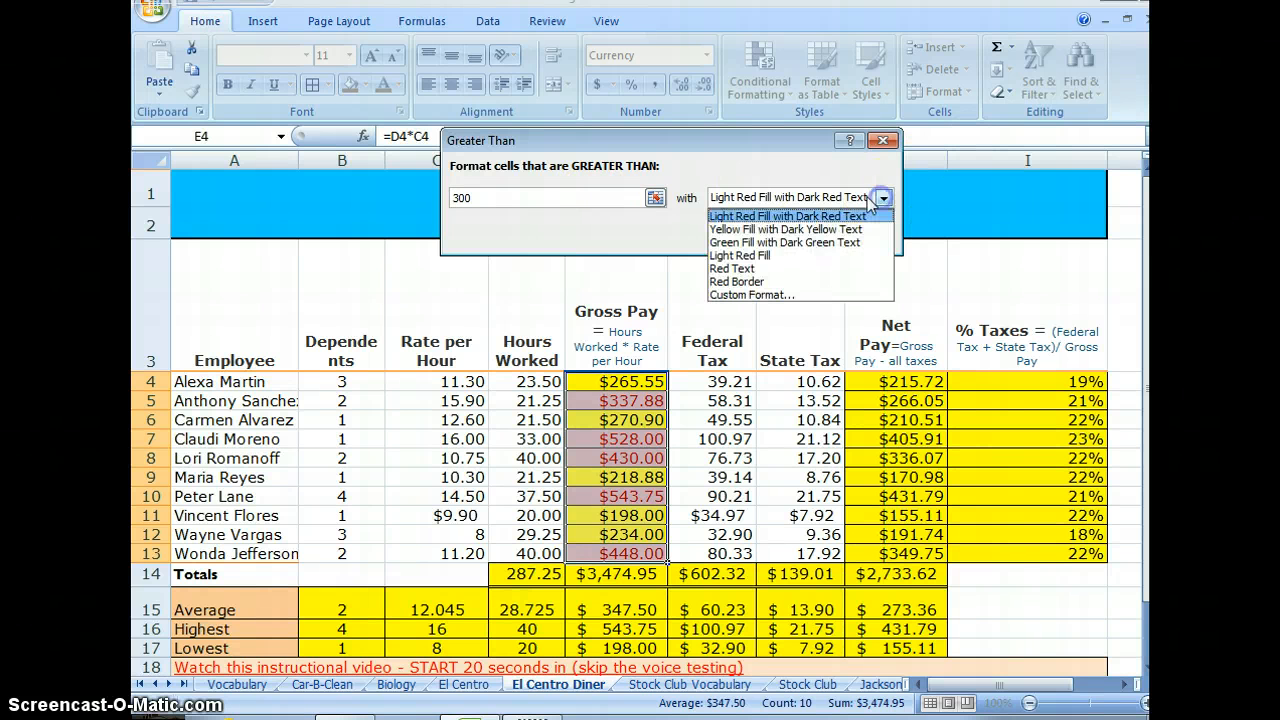
left_click(790, 216)
left_click(766, 233)
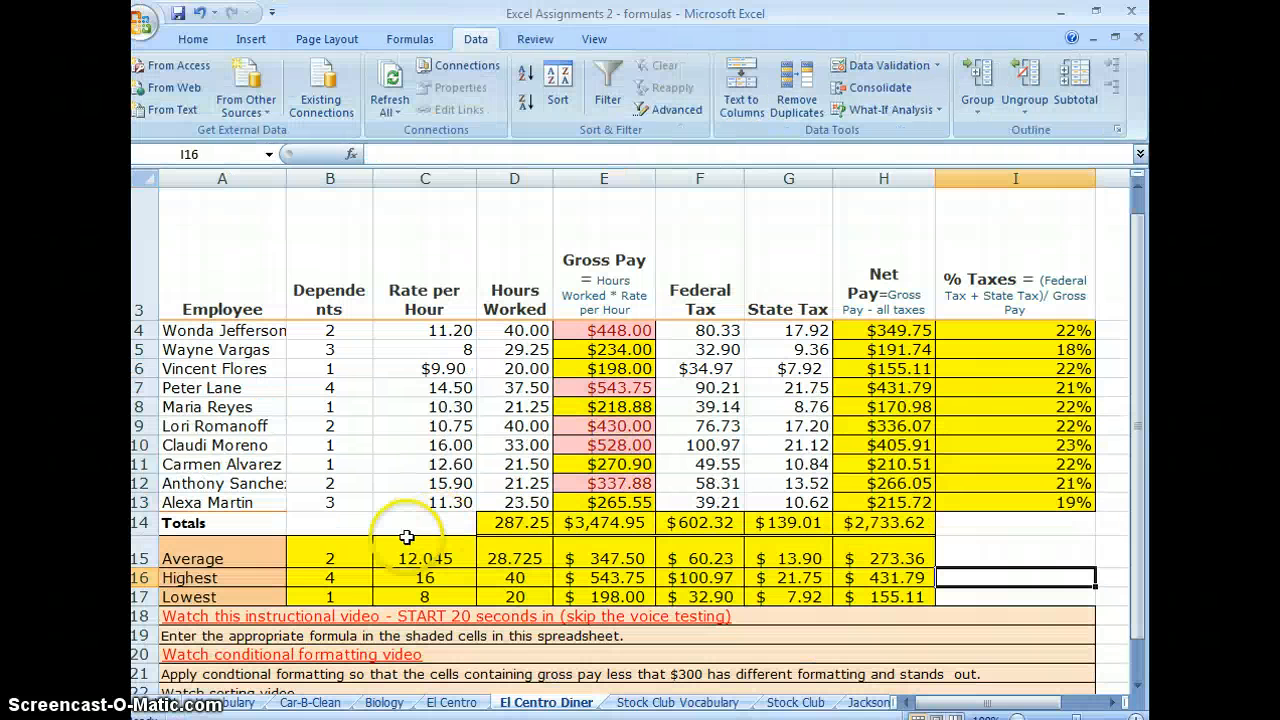
Step: Widen the Employee column so the longest employee names fit inside their cells
scroll(375, 555, "down", 1)
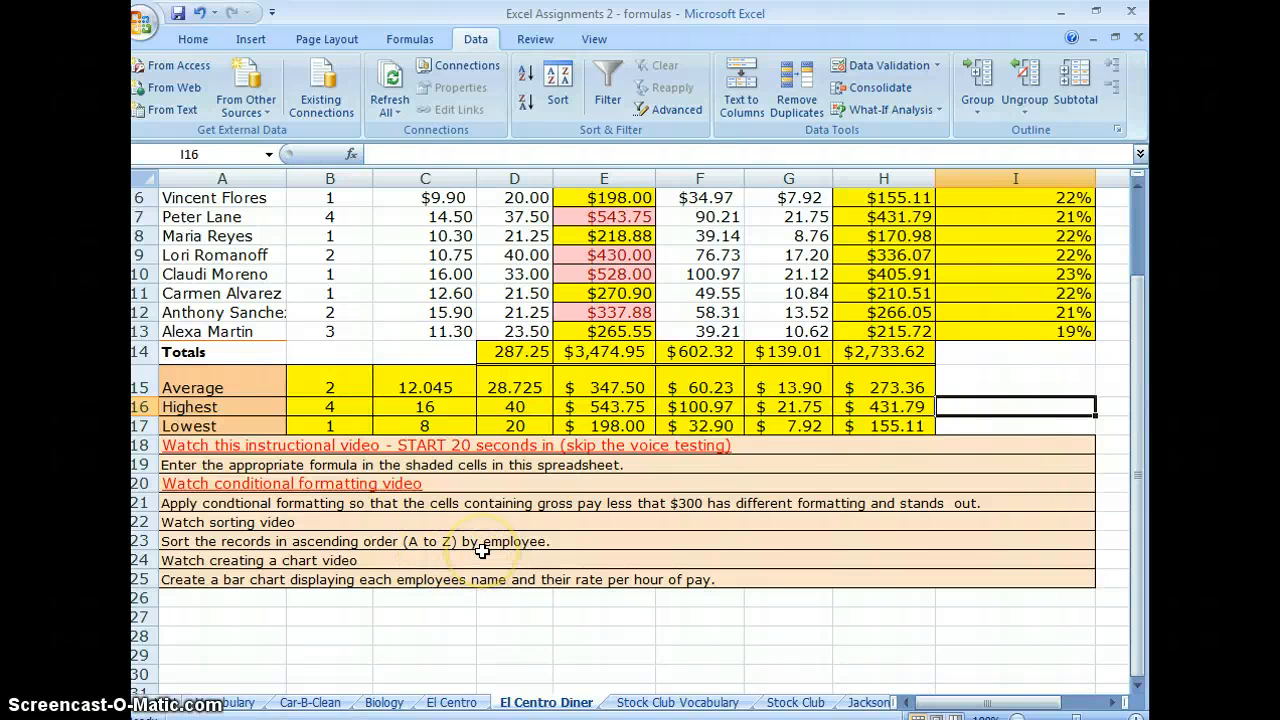
scroll(482, 549, "up", 1)
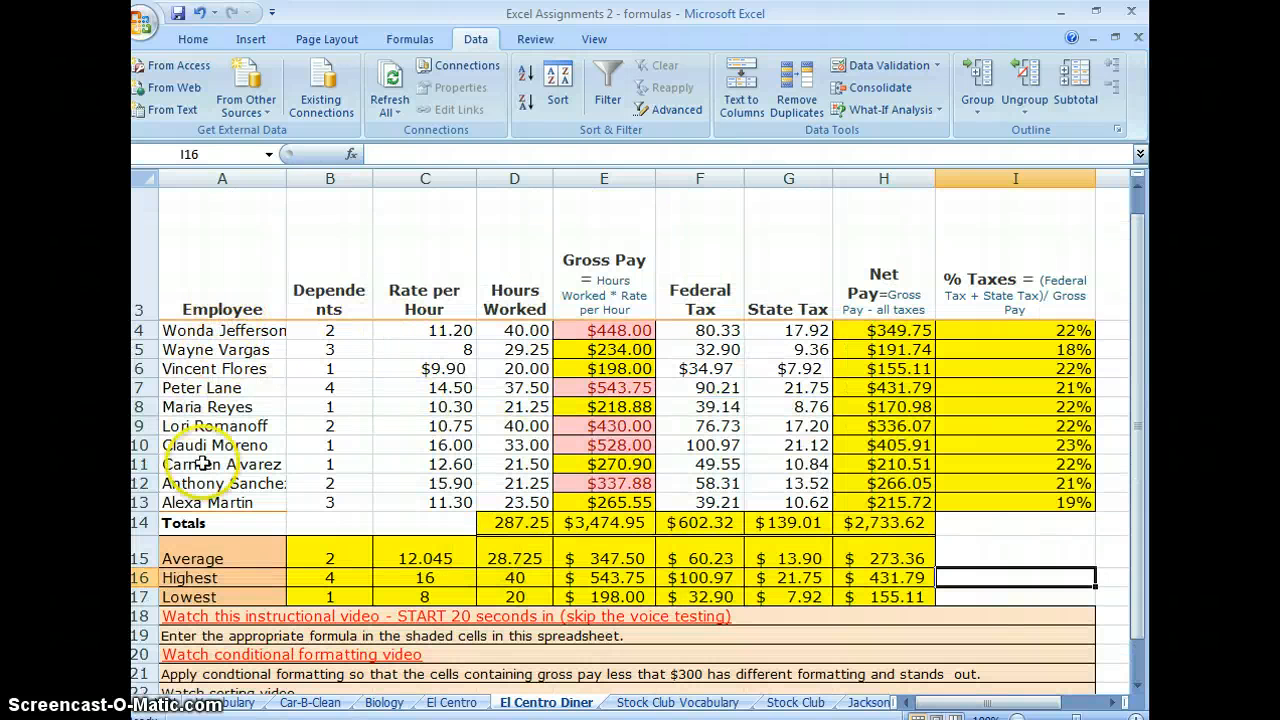
left_click_drag(286, 178, 302, 178)
Step: Sort the payroll records in rows 3 to 13, with headers, by Employee values from A to Z
left_click_drag(224, 331, 216, 503)
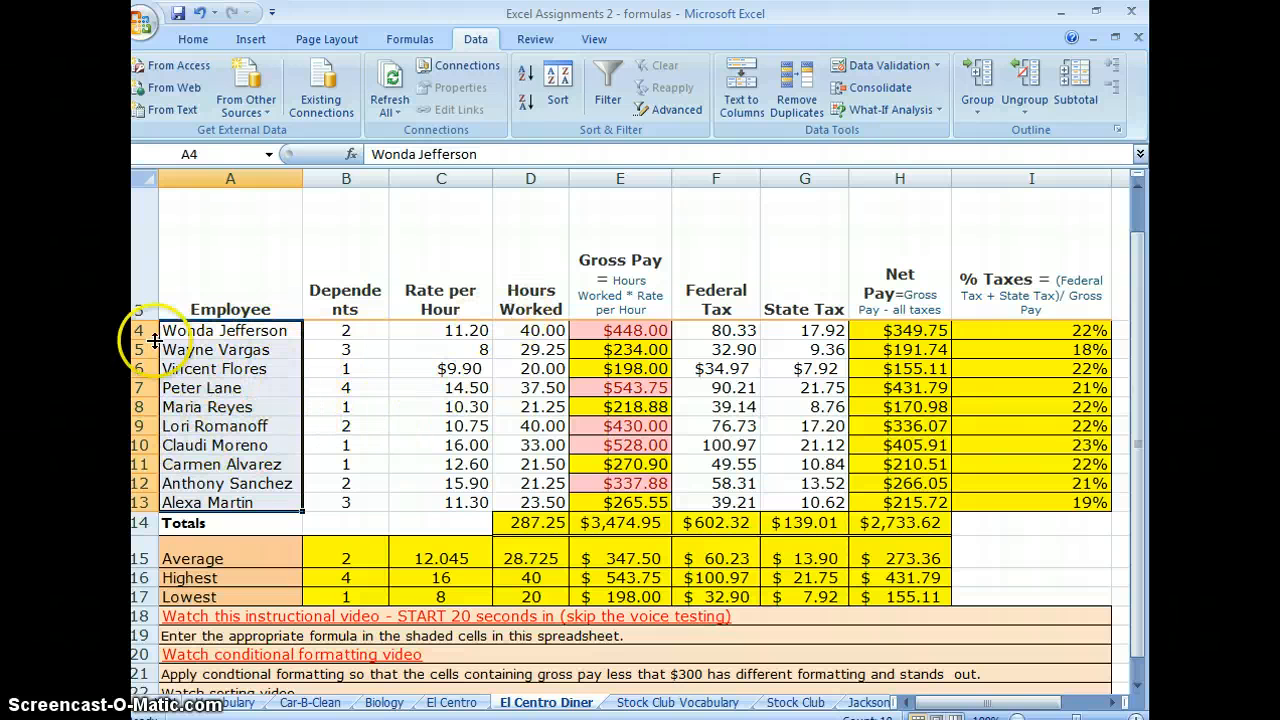
left_click(142, 290)
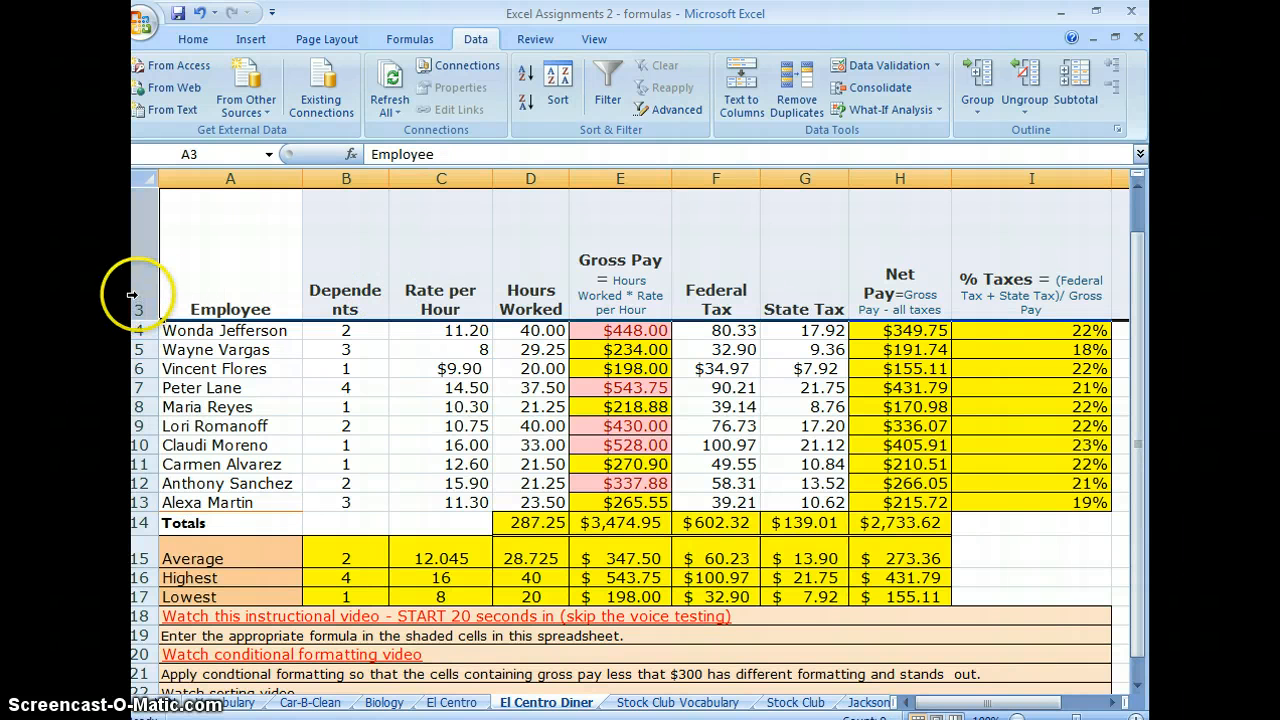
left_click_drag(137, 349, 140, 502)
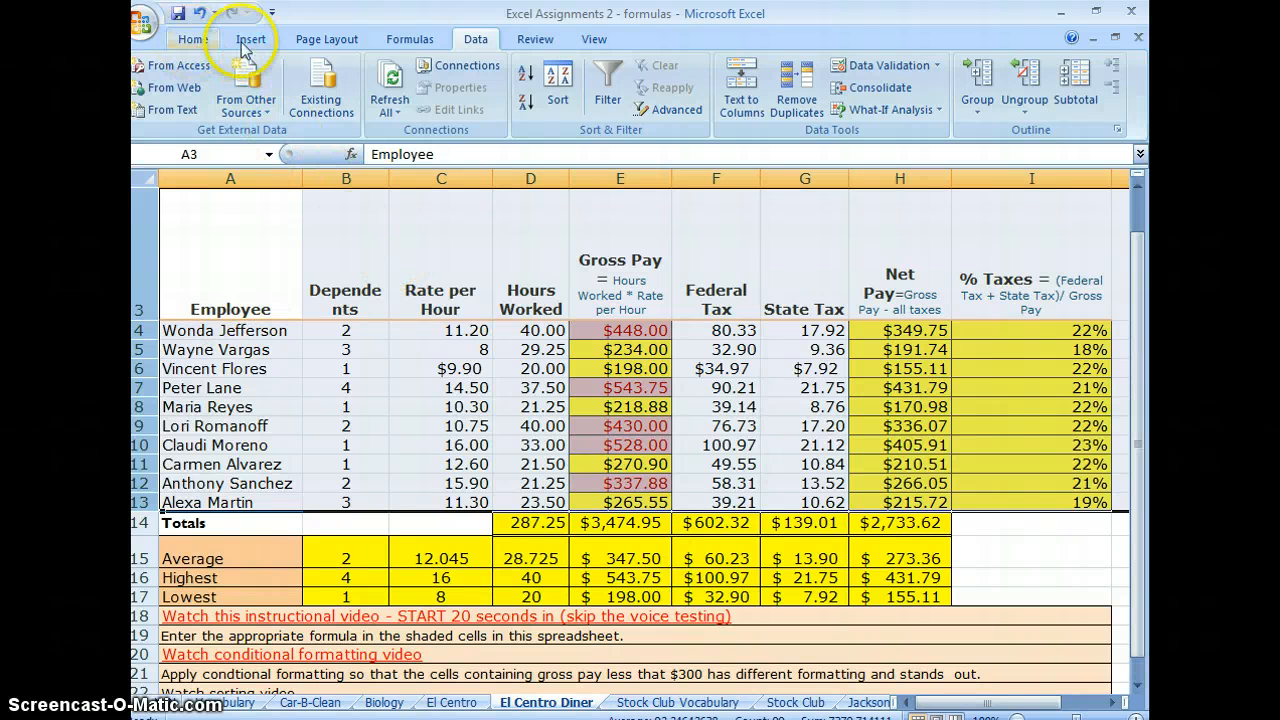
left_click(561, 88)
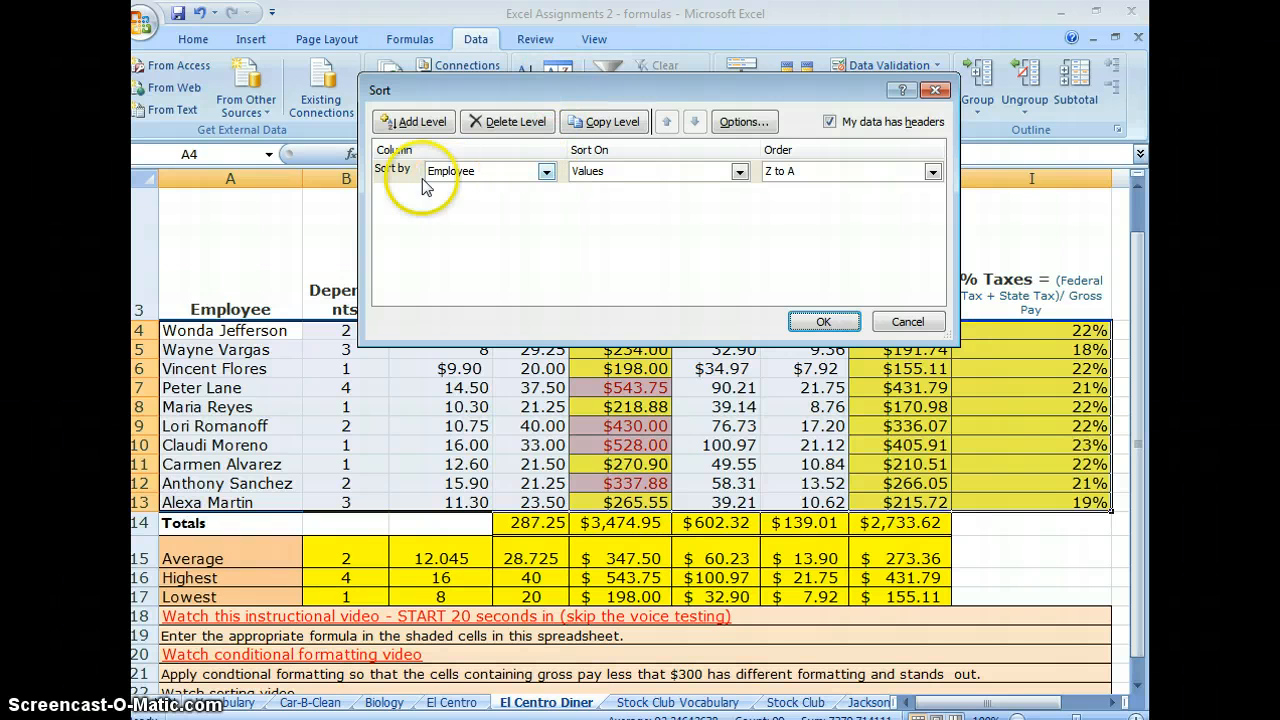
left_click(546, 171)
left_click(545, 189)
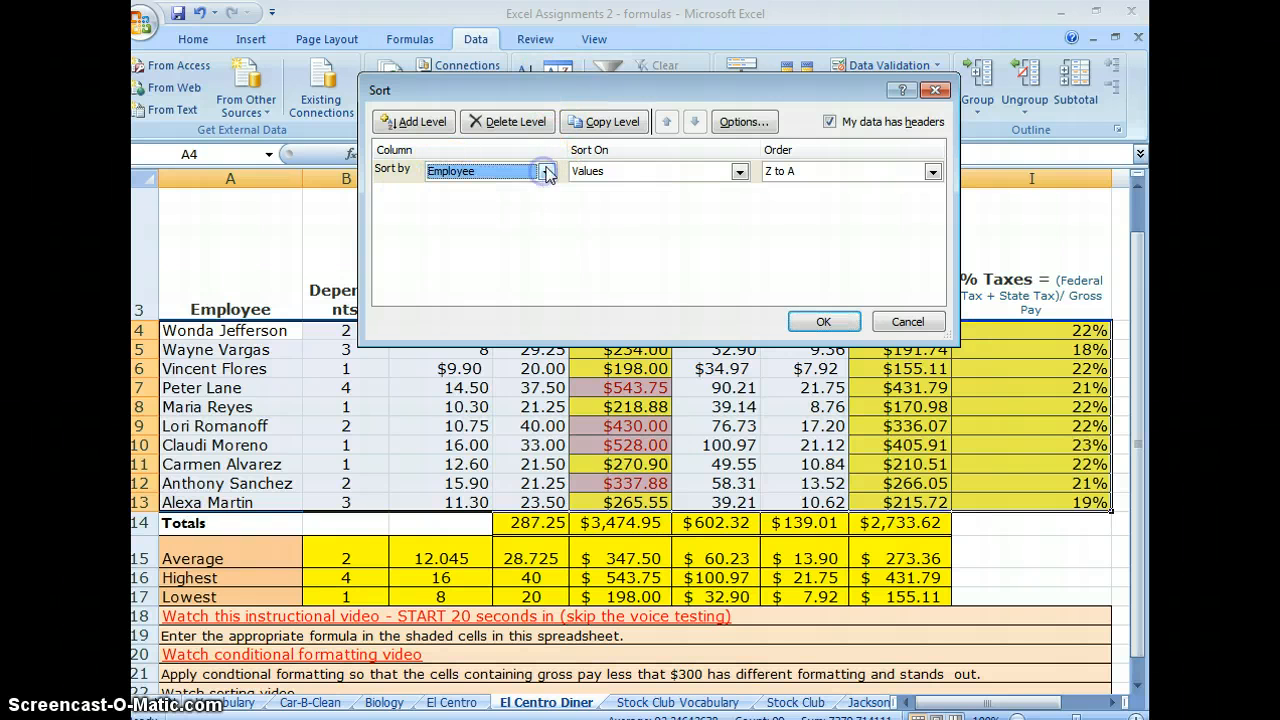
left_click(929, 172)
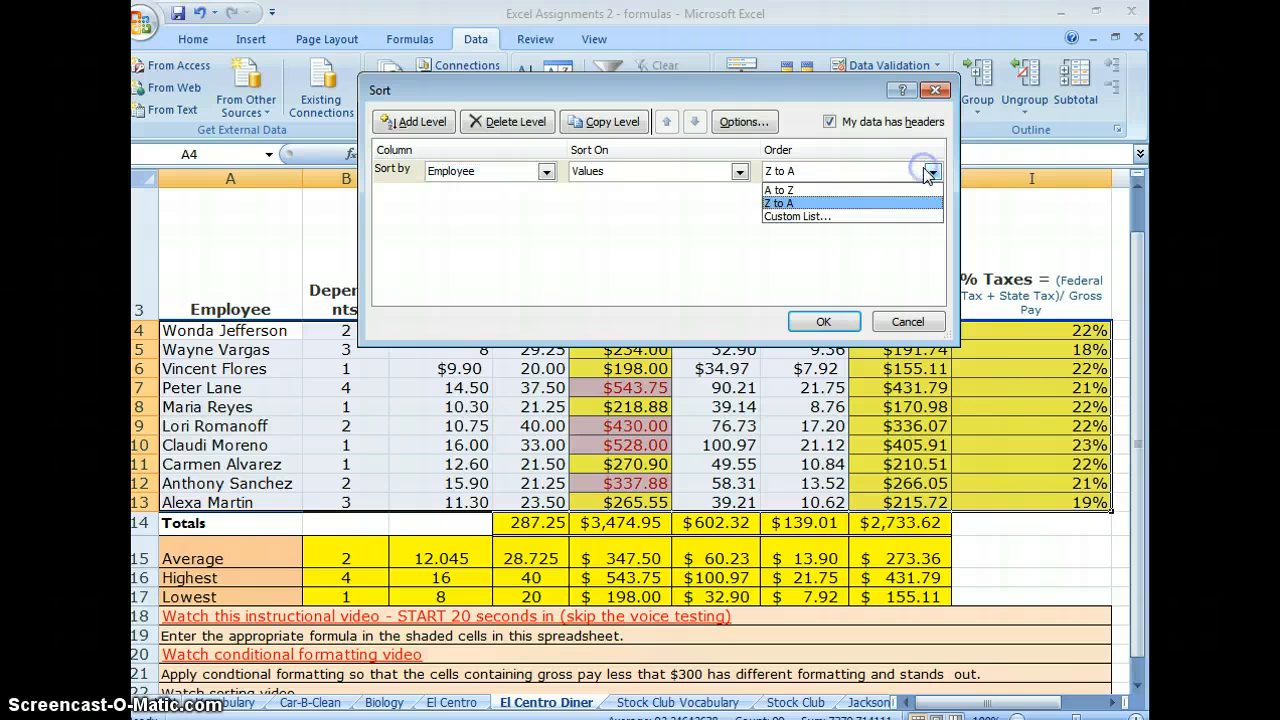
left_click(880, 190)
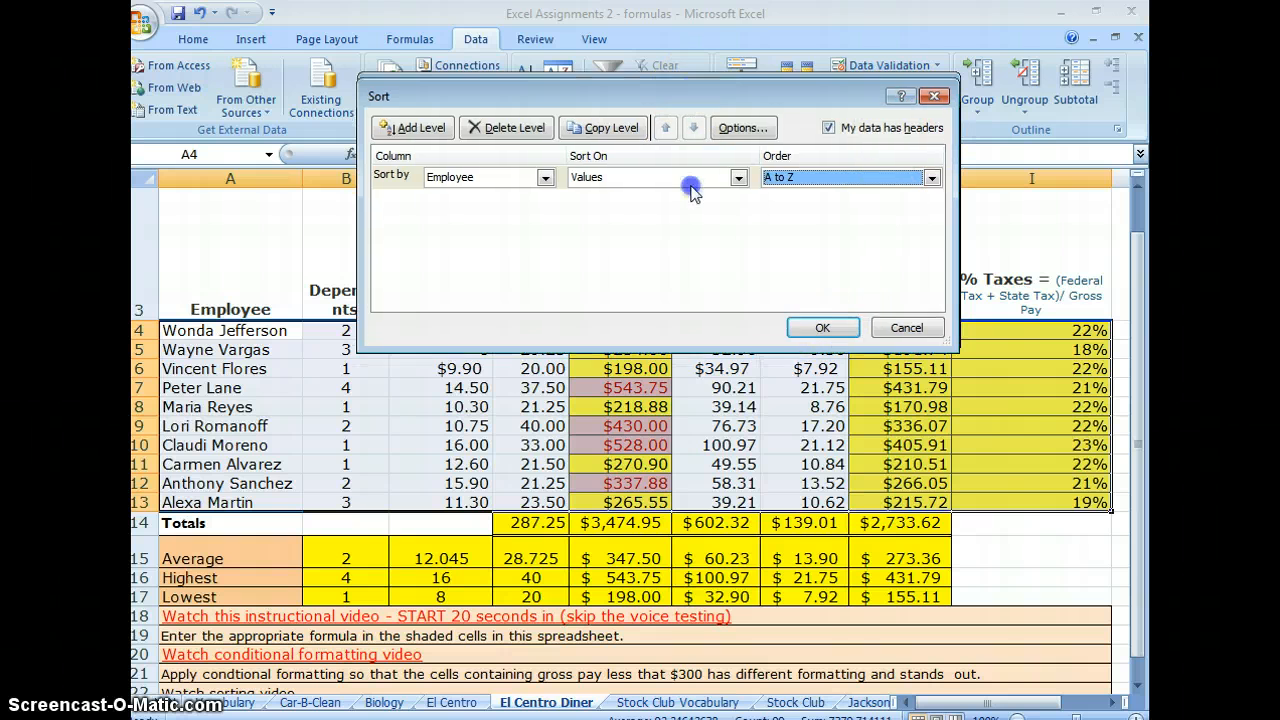
left_click_drag(692, 92, 740, 417)
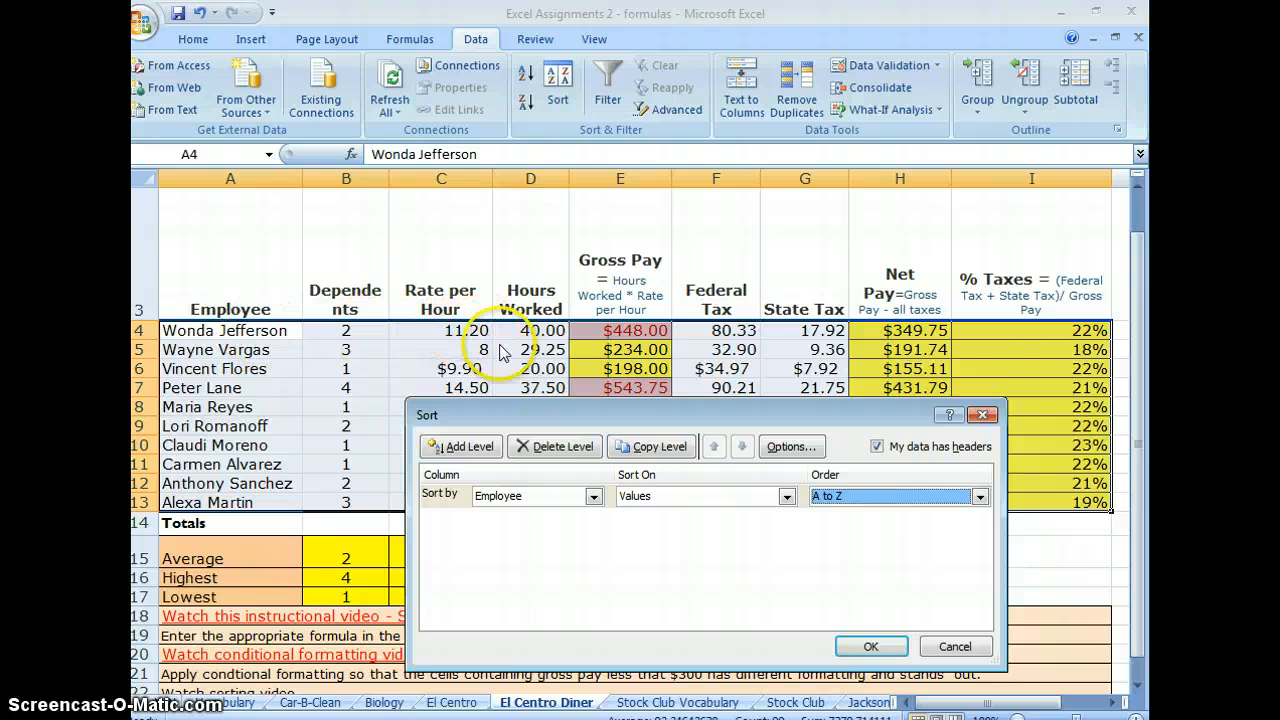
left_click_drag(597, 418, 697, 143)
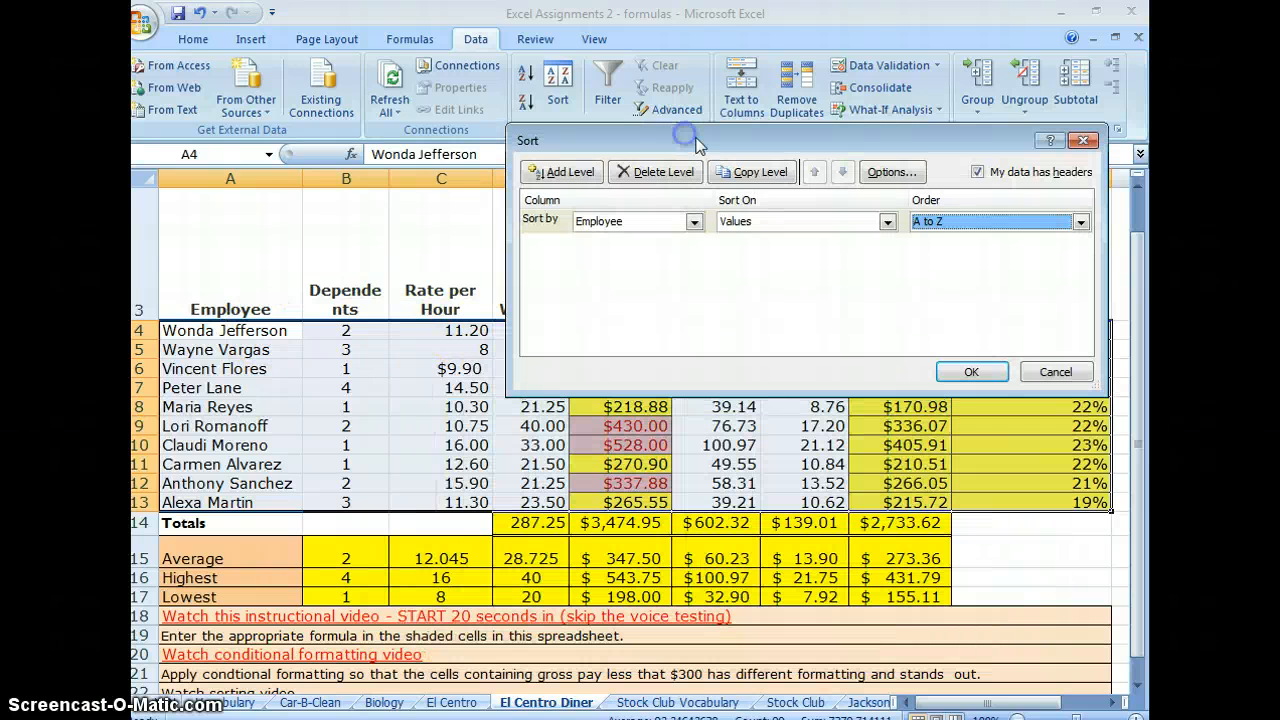
left_click(971, 373)
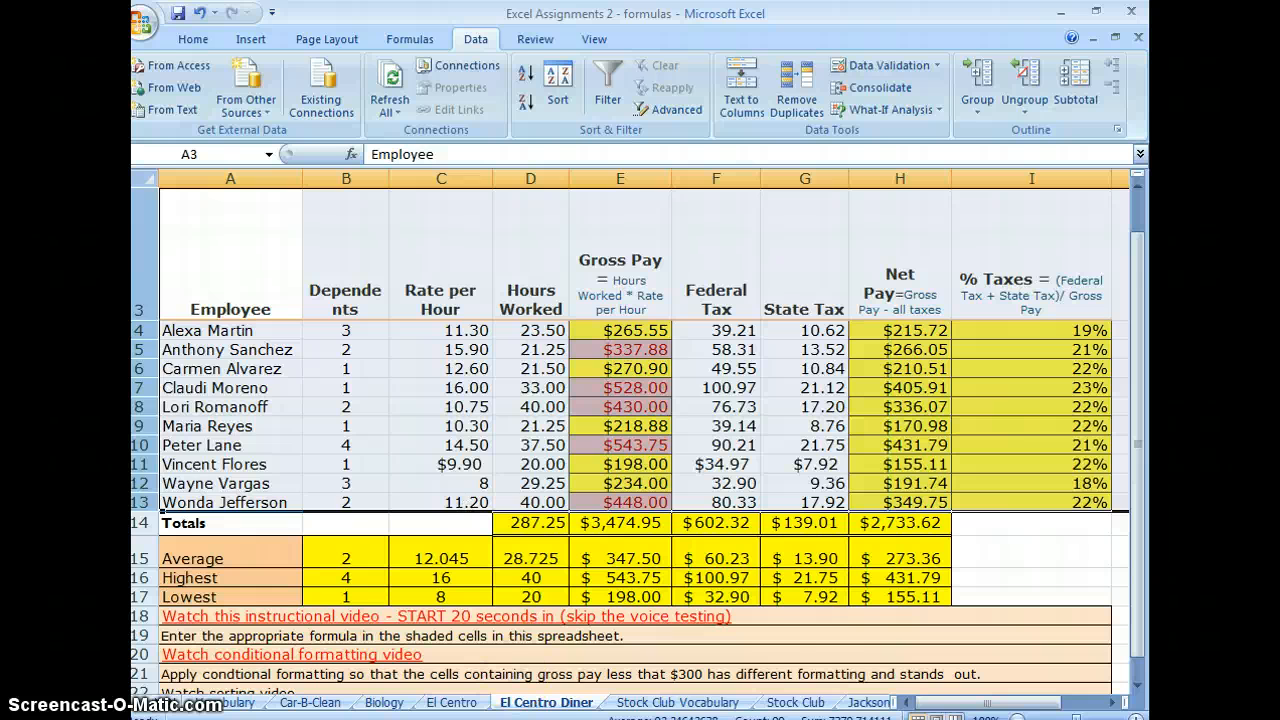
Step: Insert a 3-D bar chart from the Employee and Rate per Hour columns, rows 3 to 13 including the headers
left_click(793, 635)
scroll(793, 635, "down", 1)
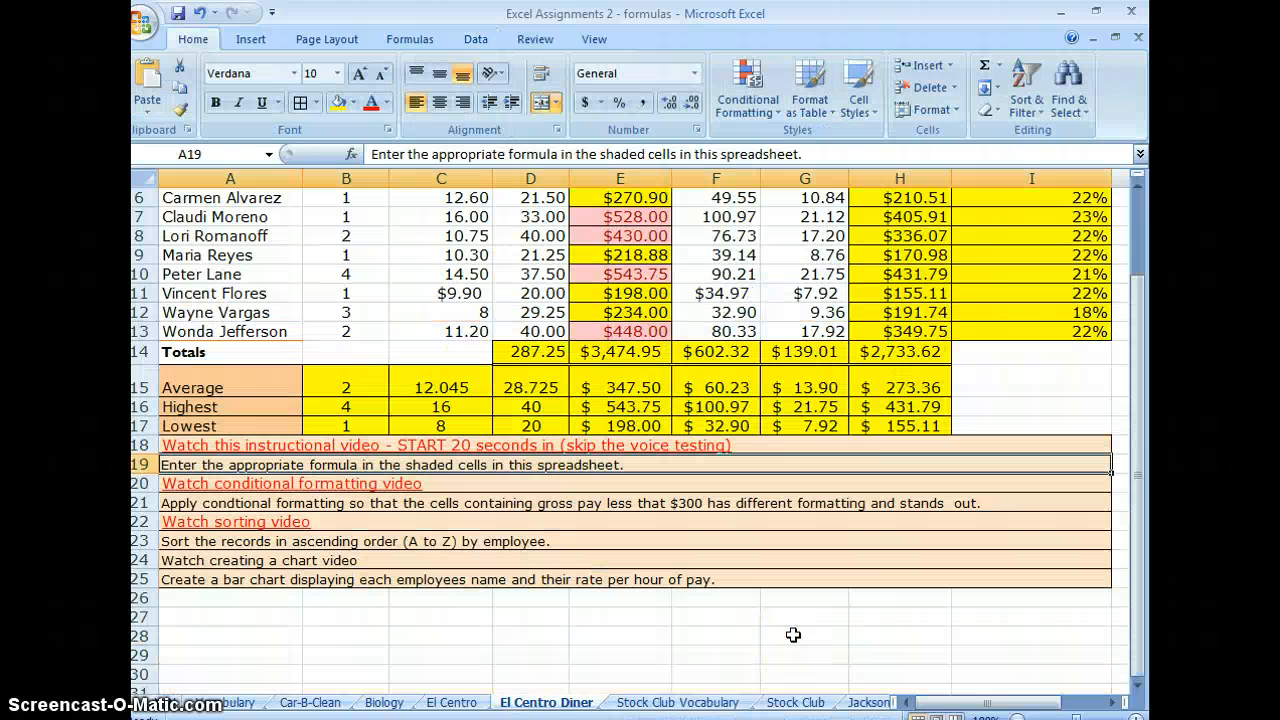
left_click(180, 561)
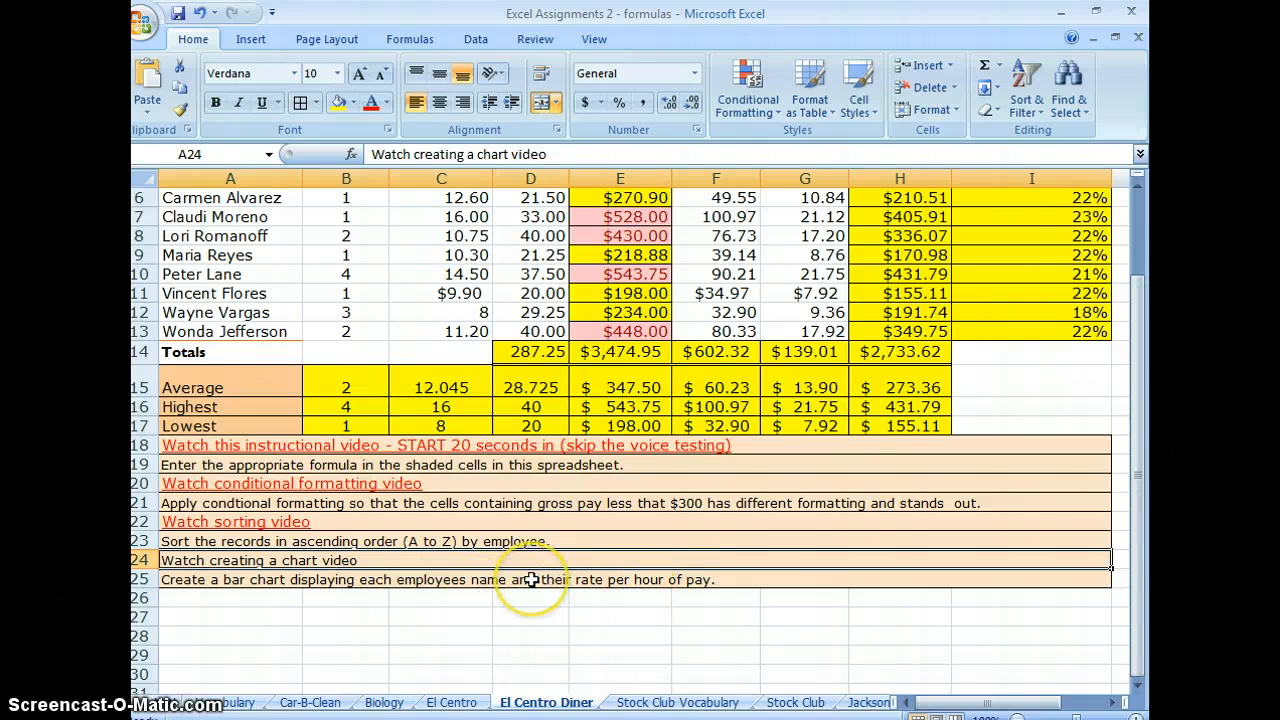
scroll(531, 580, "up", 1)
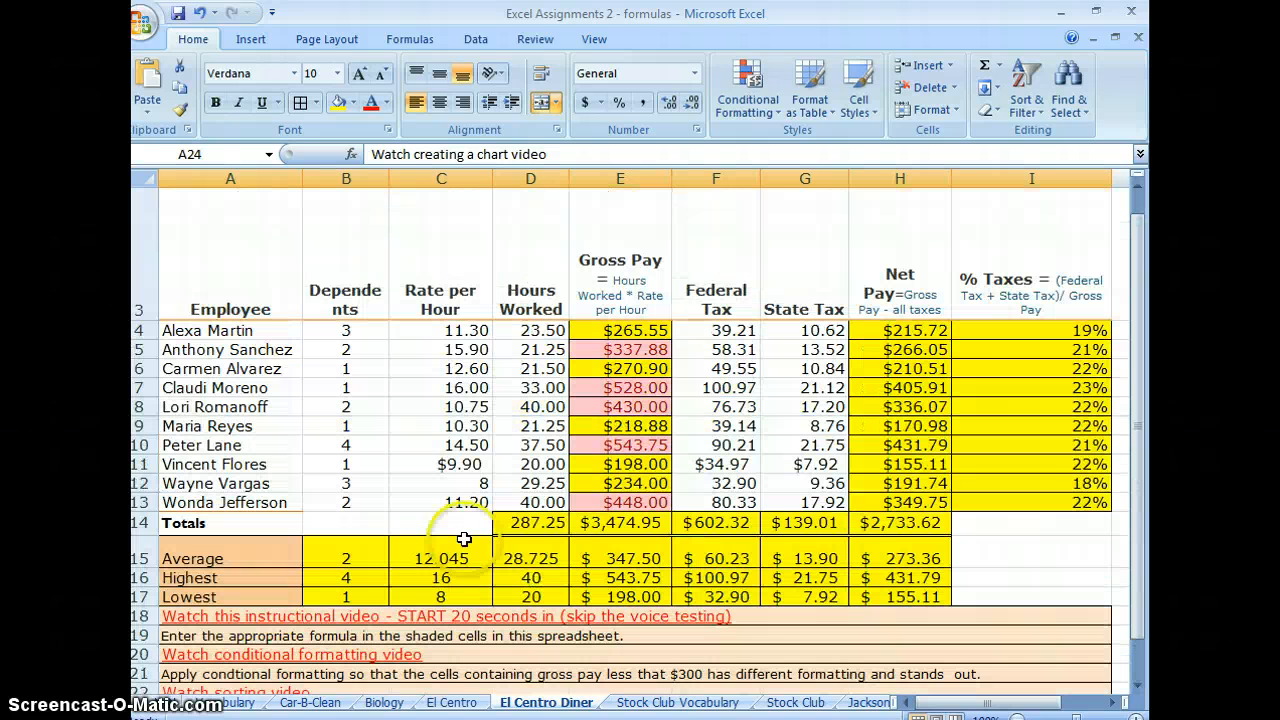
left_click(219, 280)
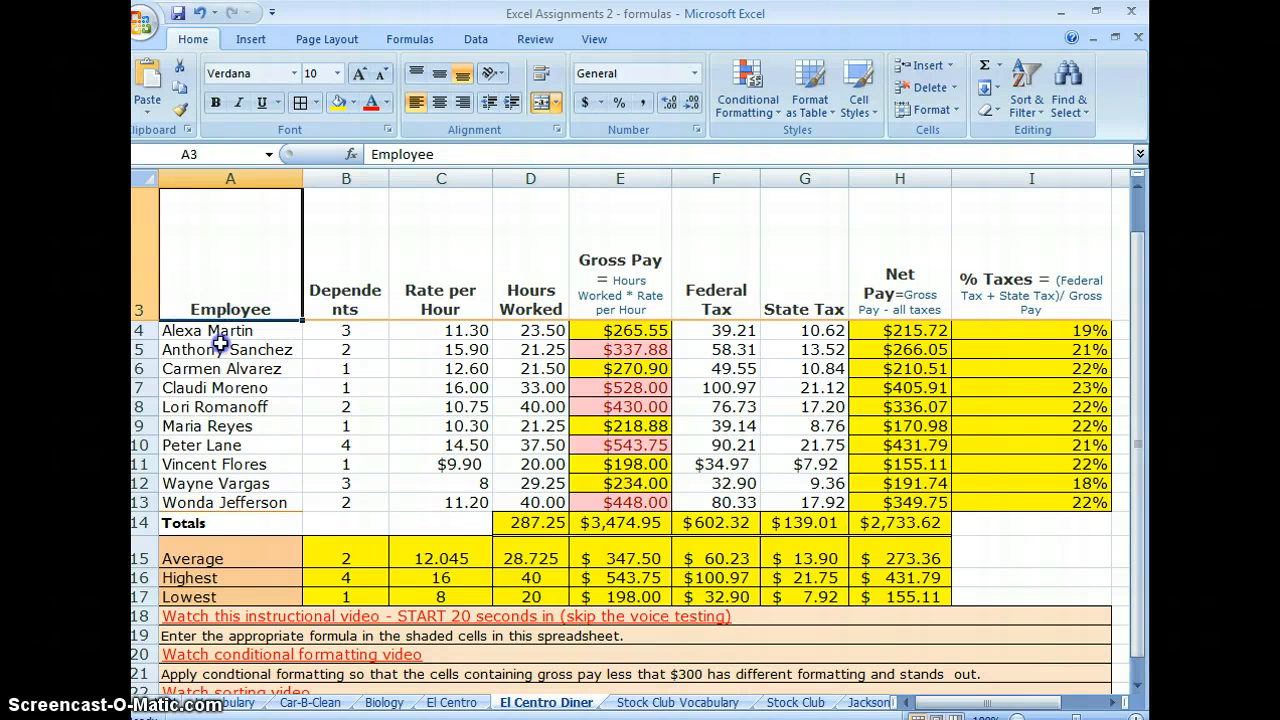
left_click_drag(220, 343, 206, 498)
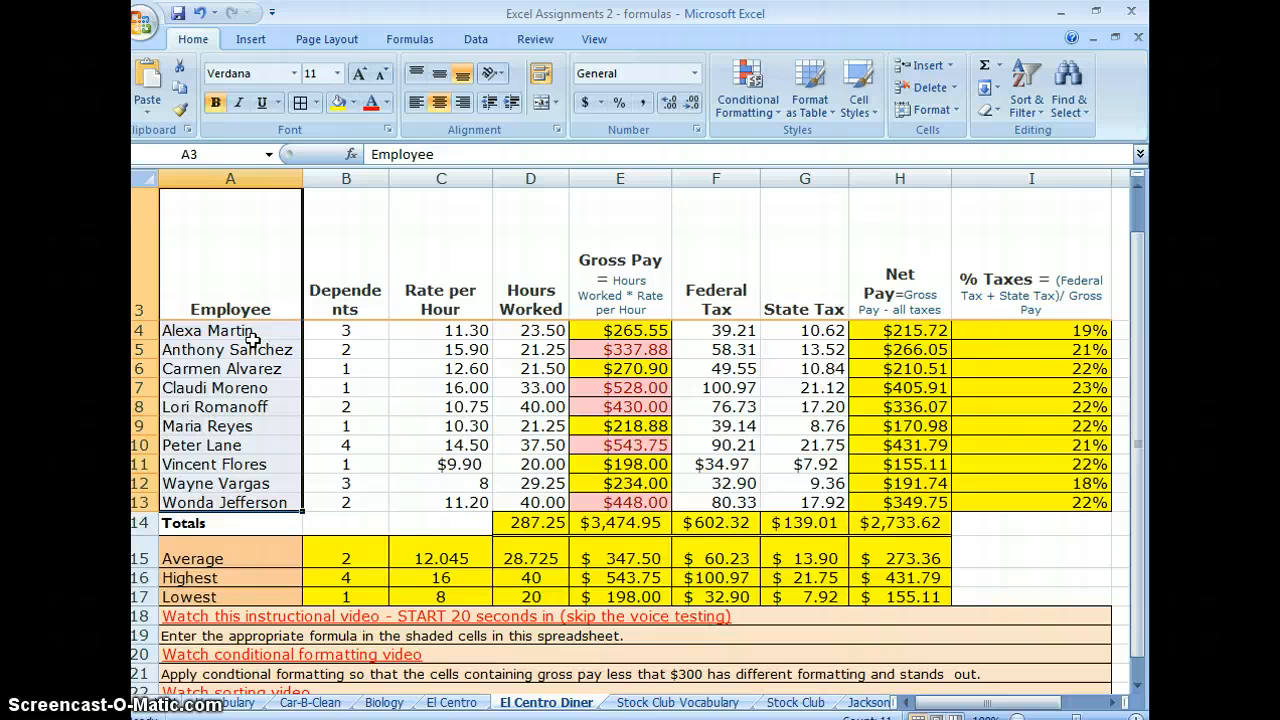
left_click(447, 268)
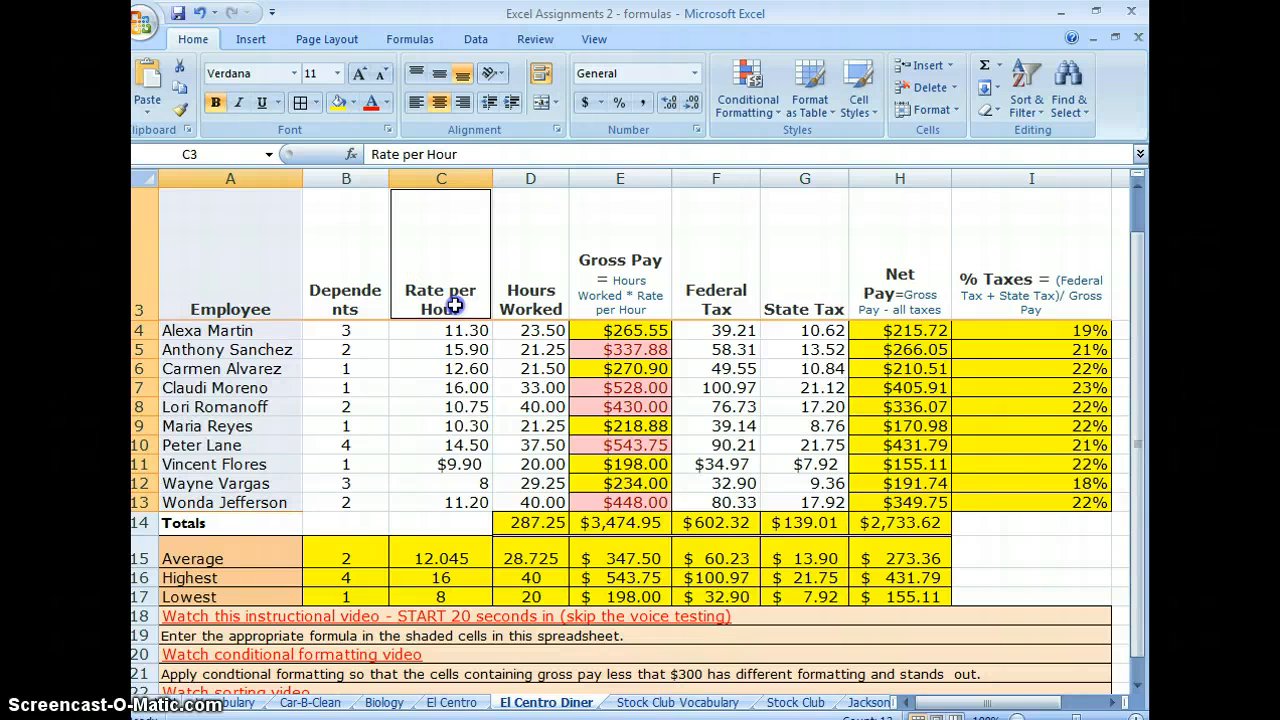
left_click_drag(455, 305, 447, 486)
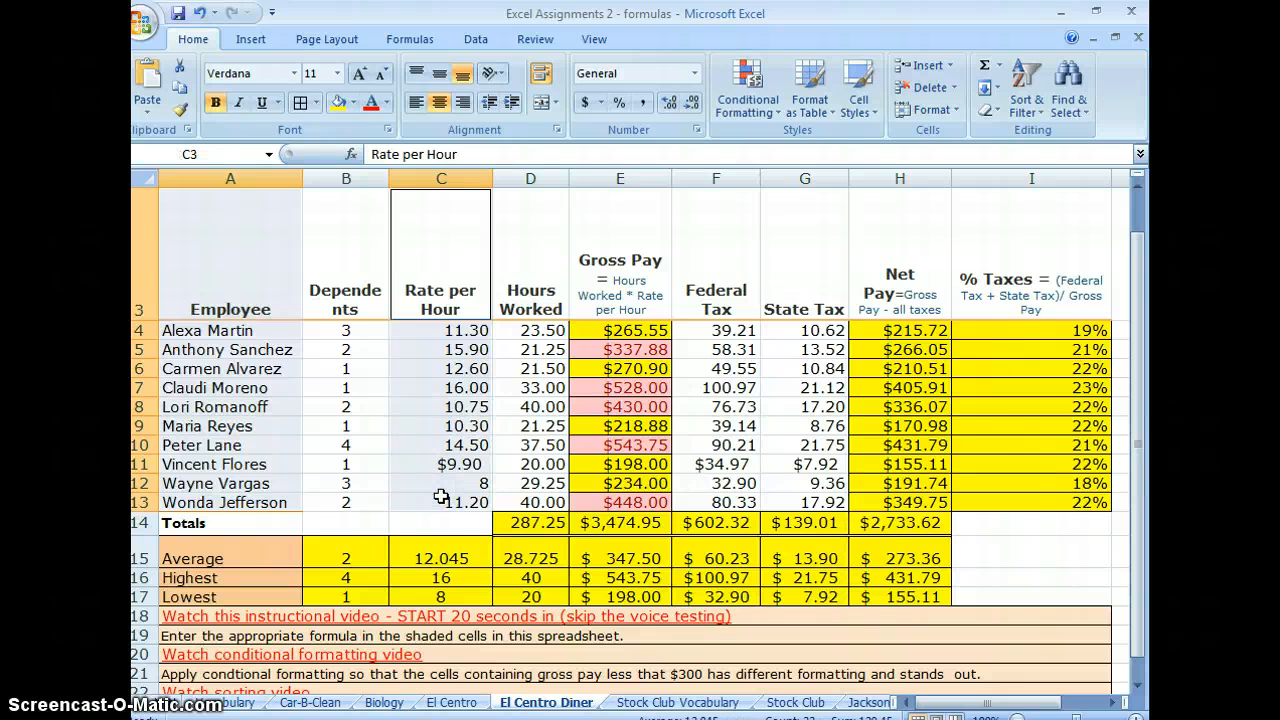
left_click(250, 39)
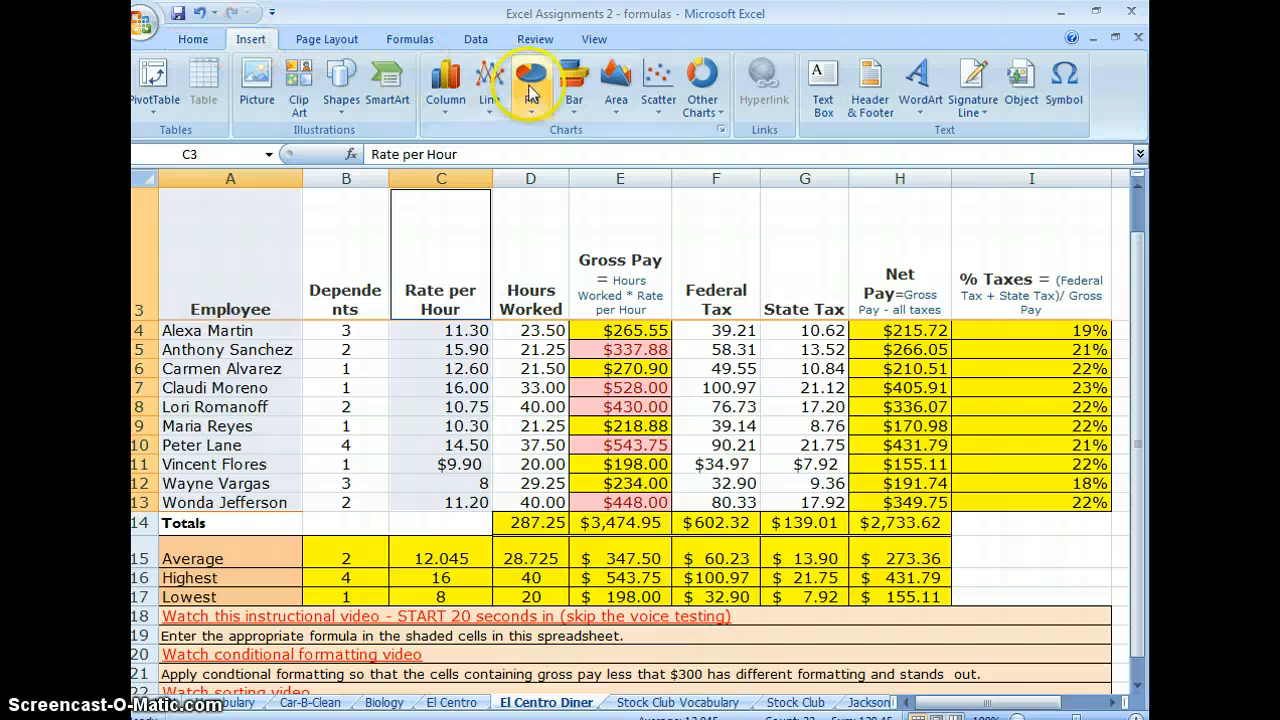
left_click(573, 90)
left_click(600, 255)
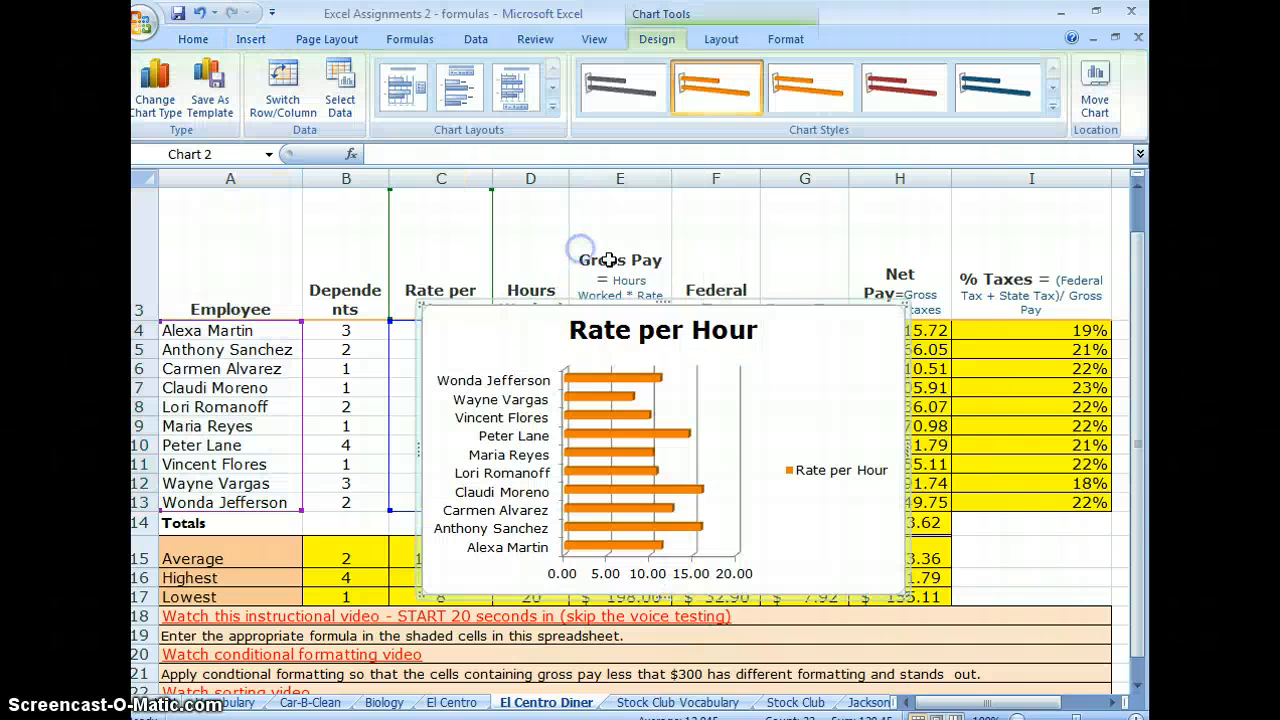
Step: Move the Rate per Hour chart below the instruction rows and enlarge it to span about columns A to I, down to row 43
scroll(749, 246, "down", 3)
left_click_drag(749, 246, 540, 662)
scroll(600, 622, "down", 2)
left_click_drag(665, 456, 990, 459)
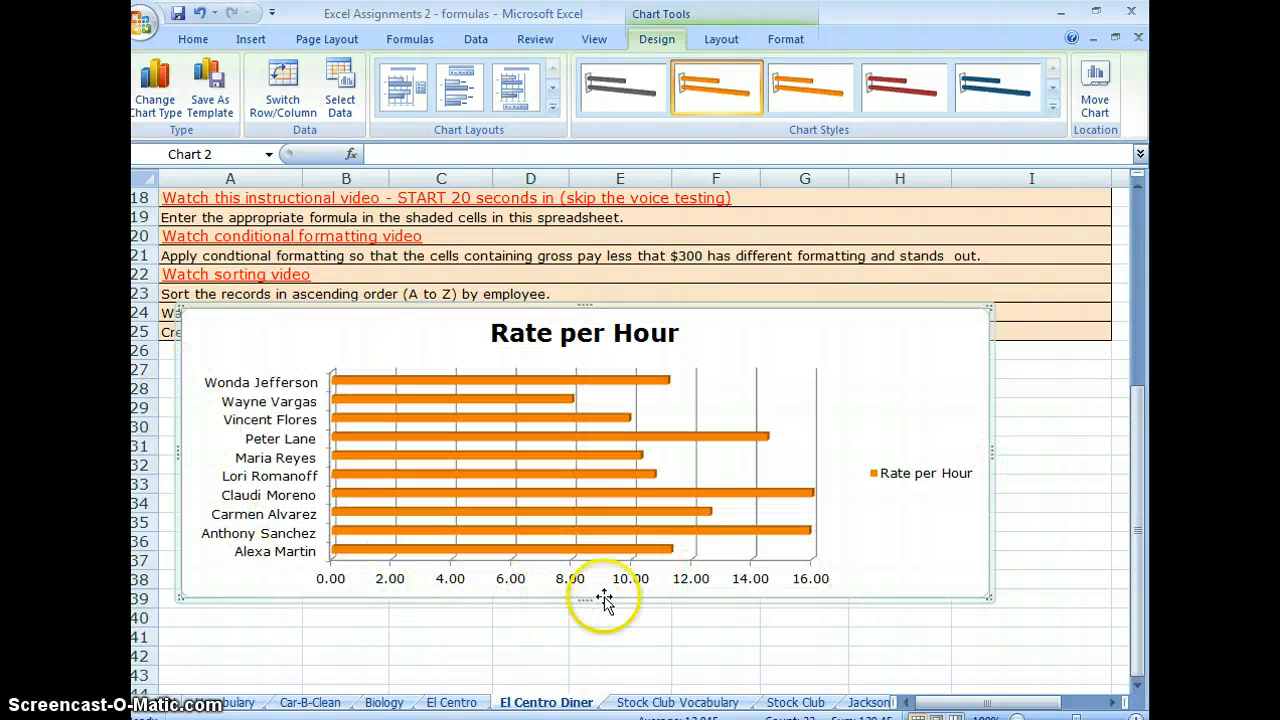
left_click_drag(586, 603, 571, 667)
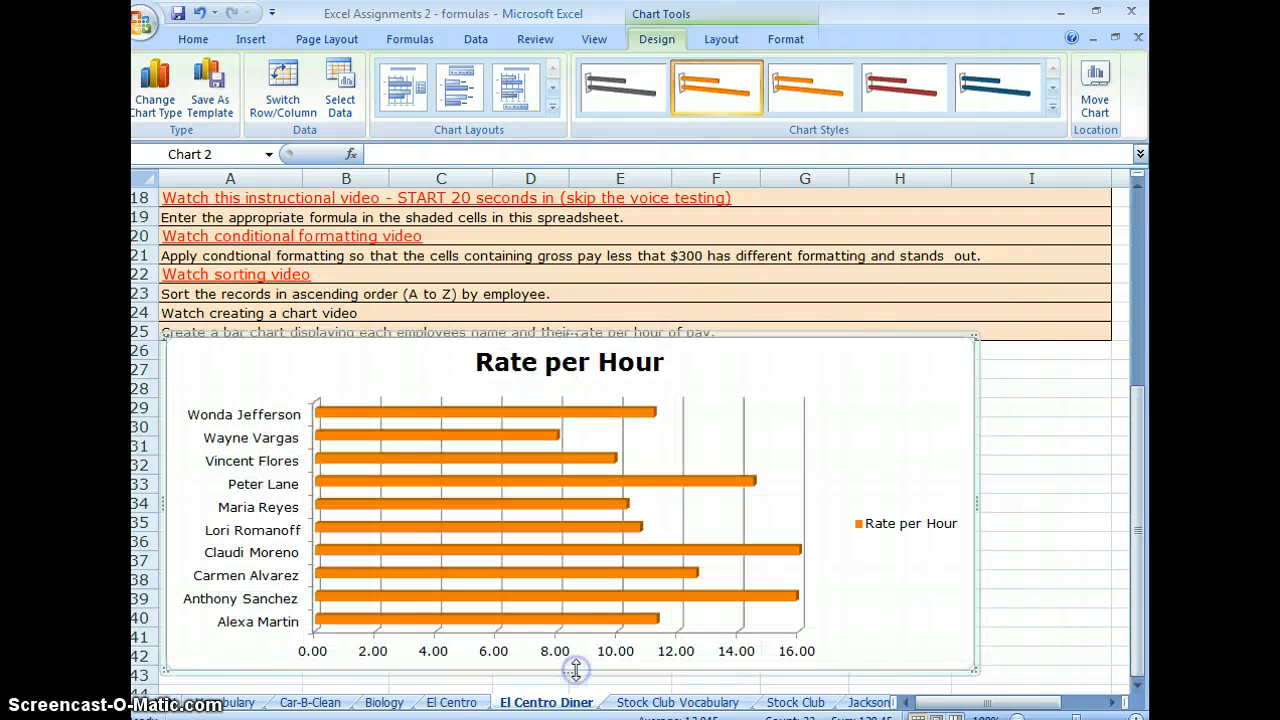
scroll(889, 466, "up", 5)
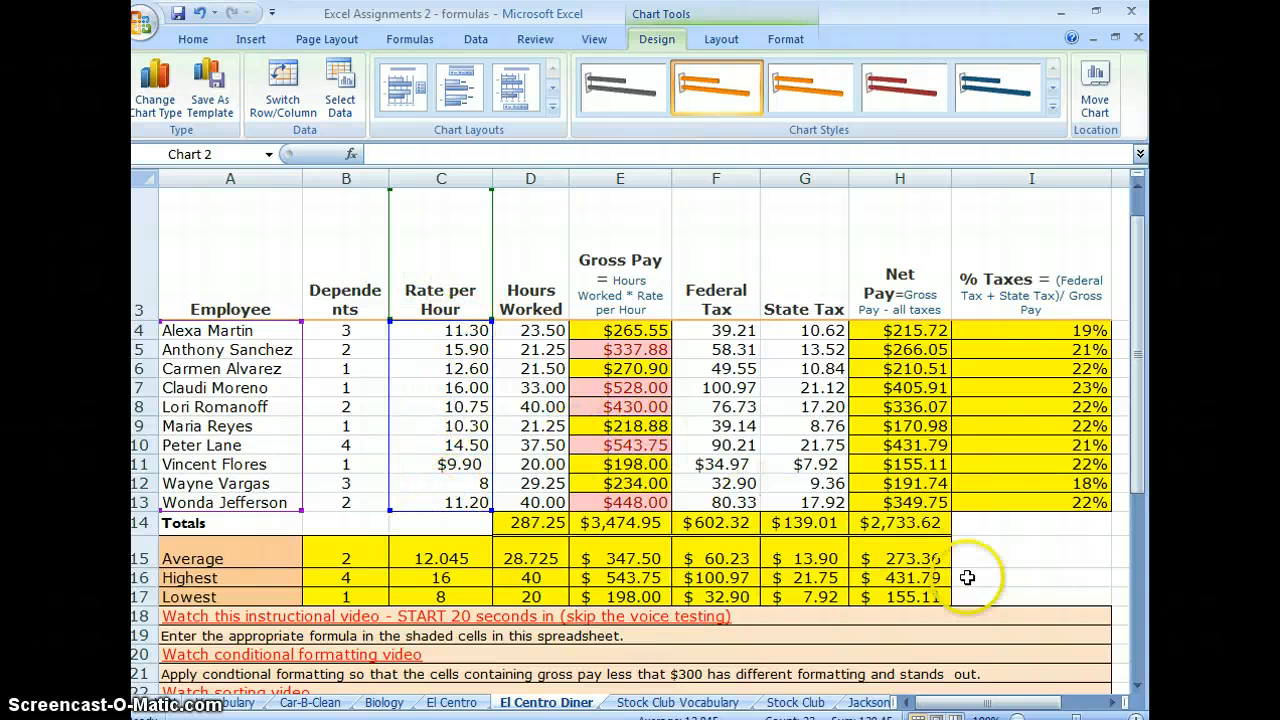
scroll(871, 596, "down", 2)
scroll(871, 596, "down", 3)
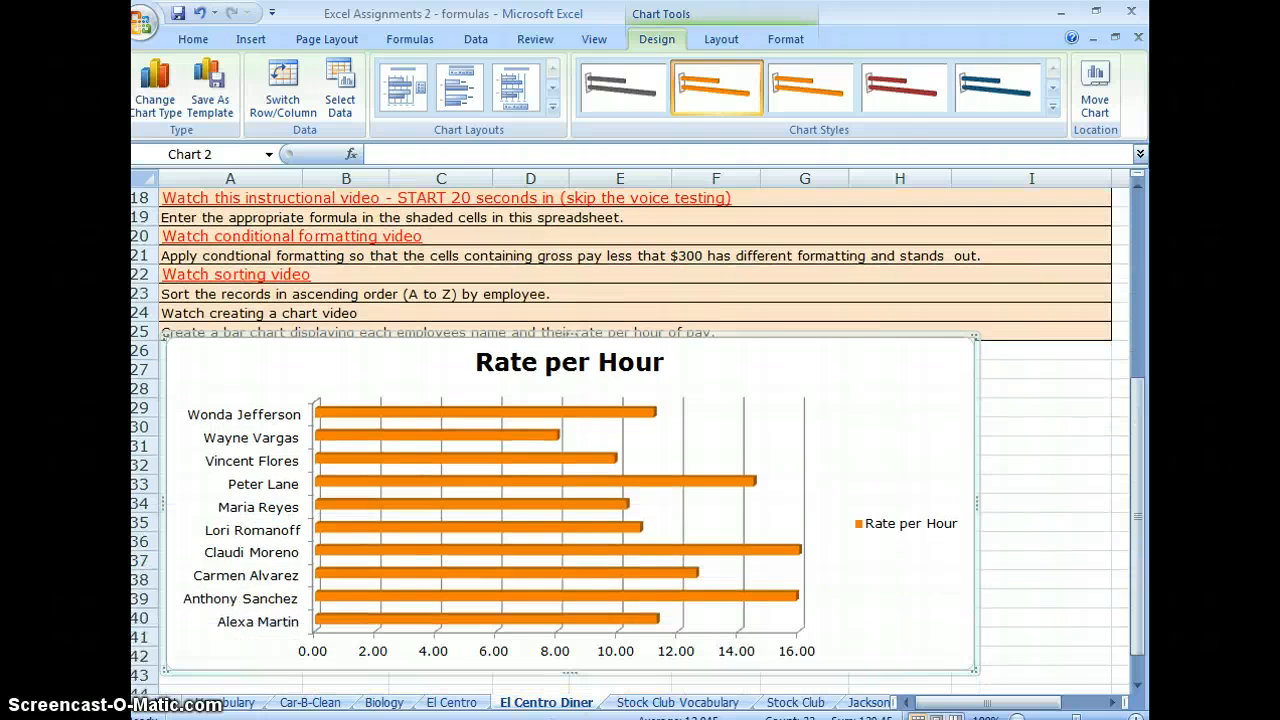
Step: Switch to the Stock Club sheet and review the Stock, Shares and Initial Price Per Share data in rows 4 to 12
left_click(797, 702)
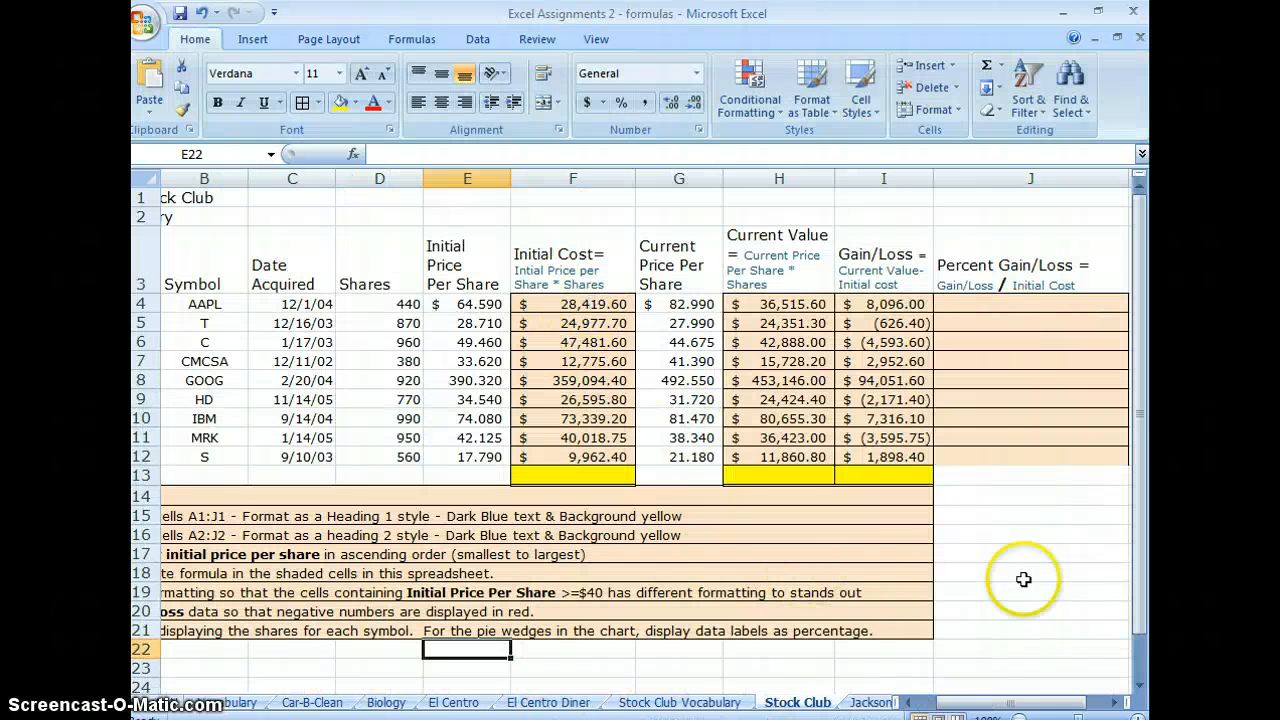
left_click(991, 543)
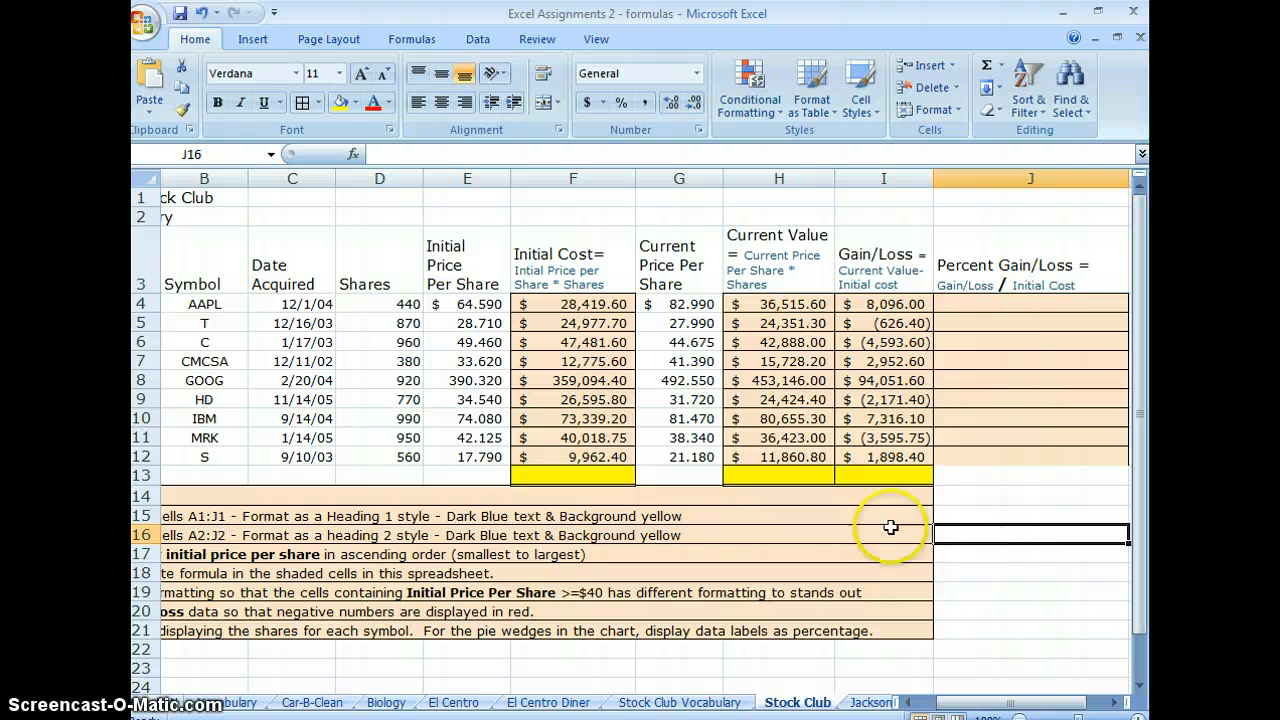
left_click_drag(962, 708, 935, 710)
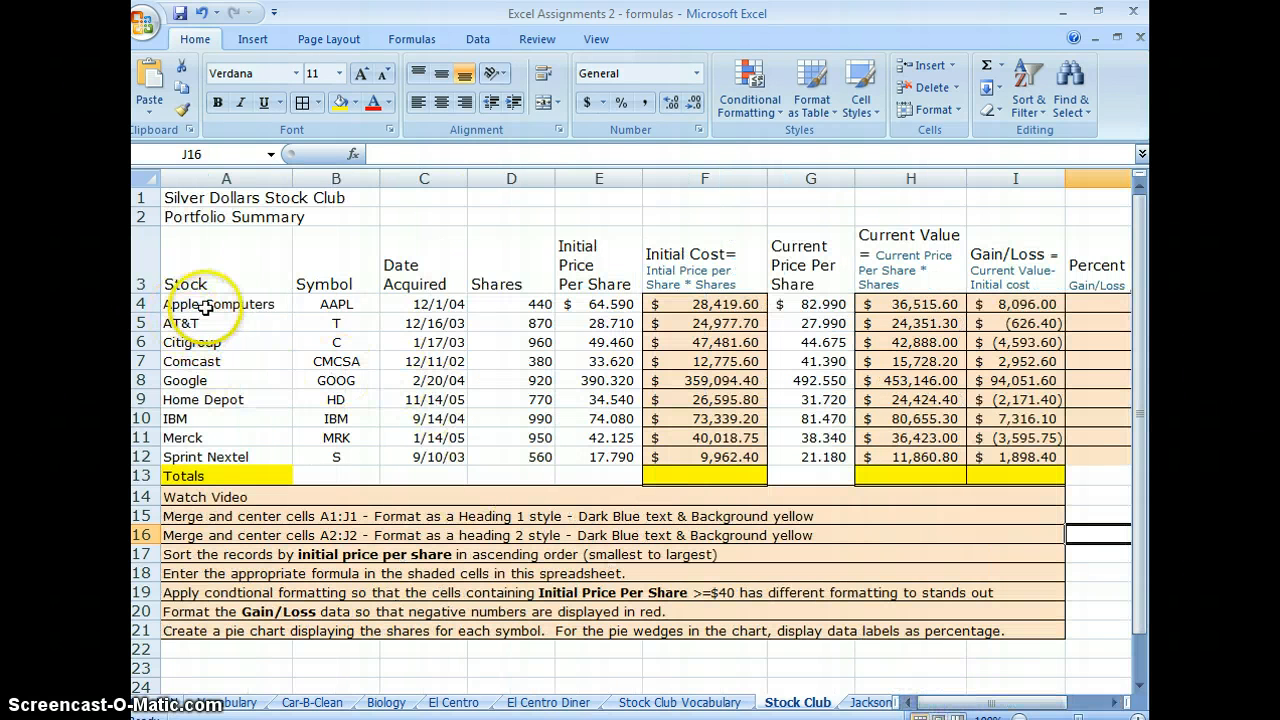
left_click_drag(204, 309, 200, 456)
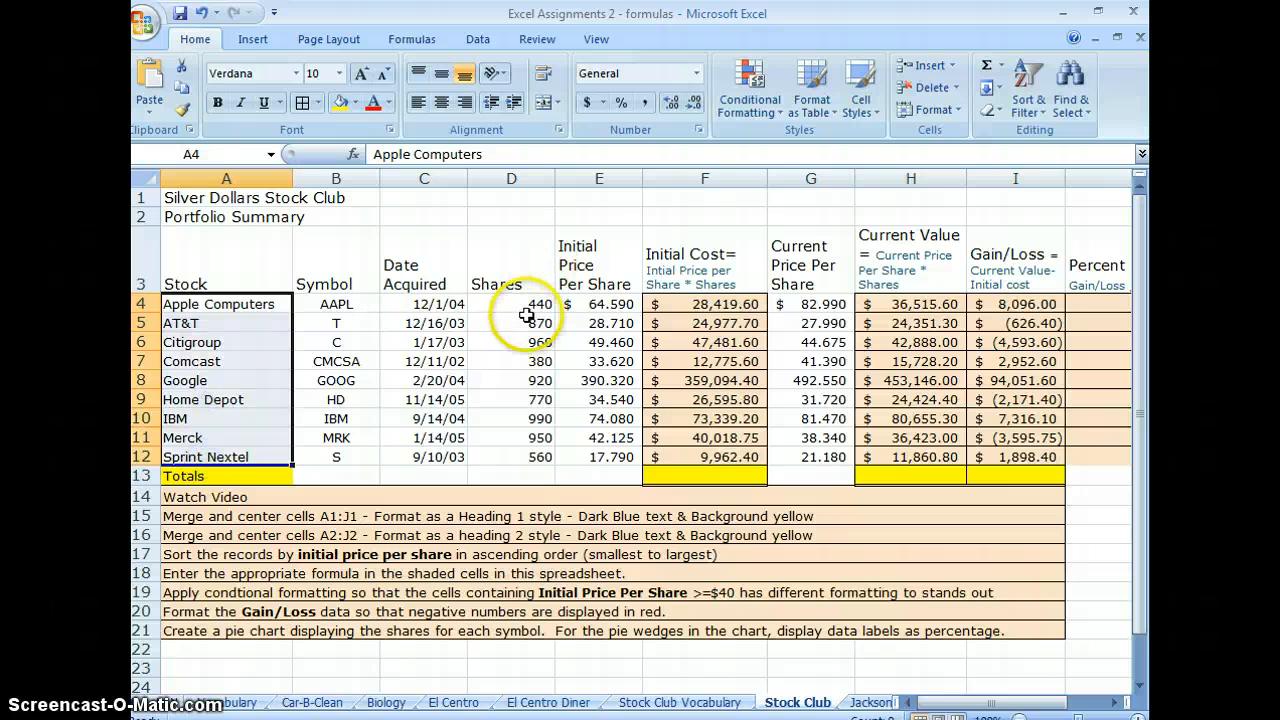
left_click_drag(527, 310, 525, 456)
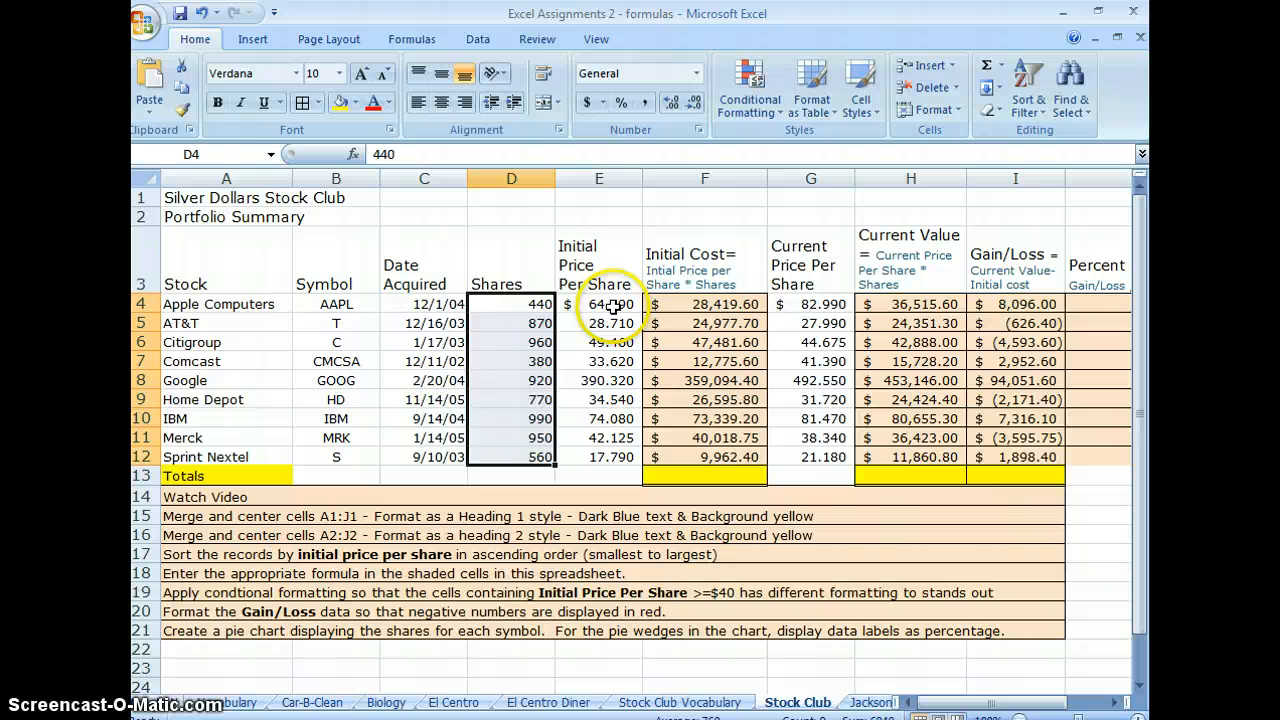
left_click_drag(613, 305, 621, 448)
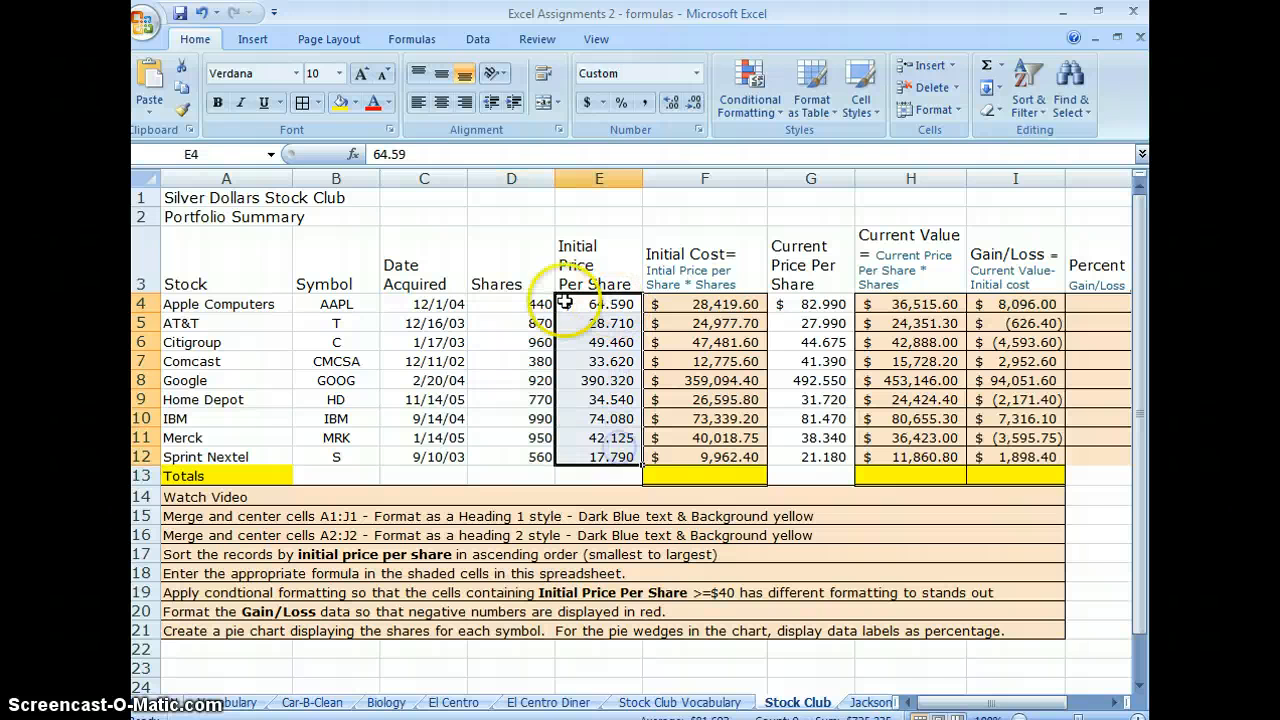
left_click(524, 307)
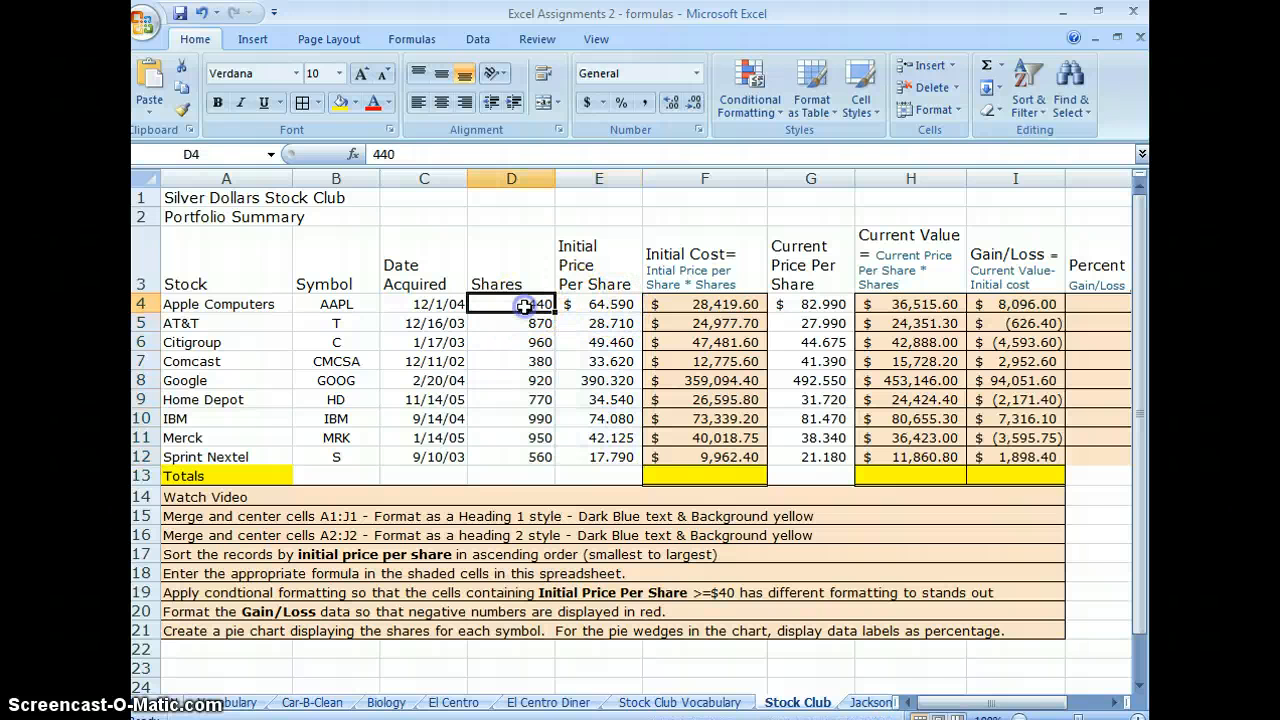
left_click(611, 306)
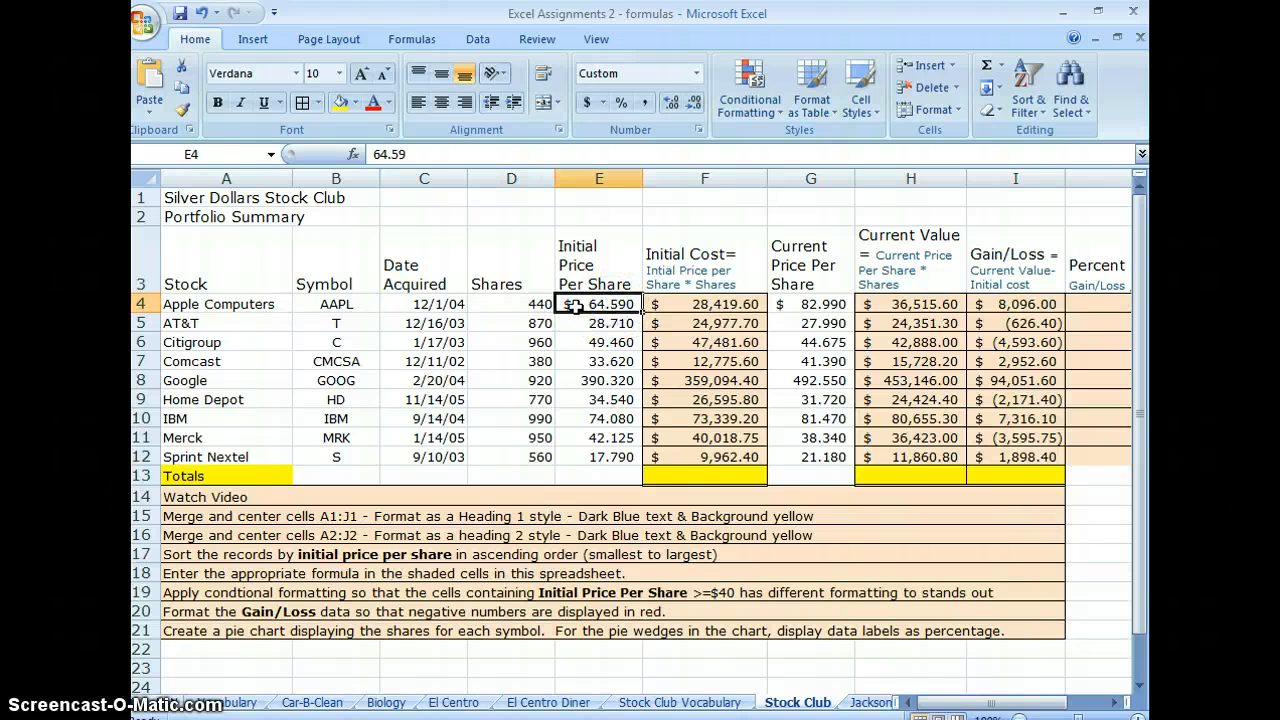
Step: Examine the row 4 formulas for Initial Cost, Current Value and Gain/Loss
left_click(712, 305)
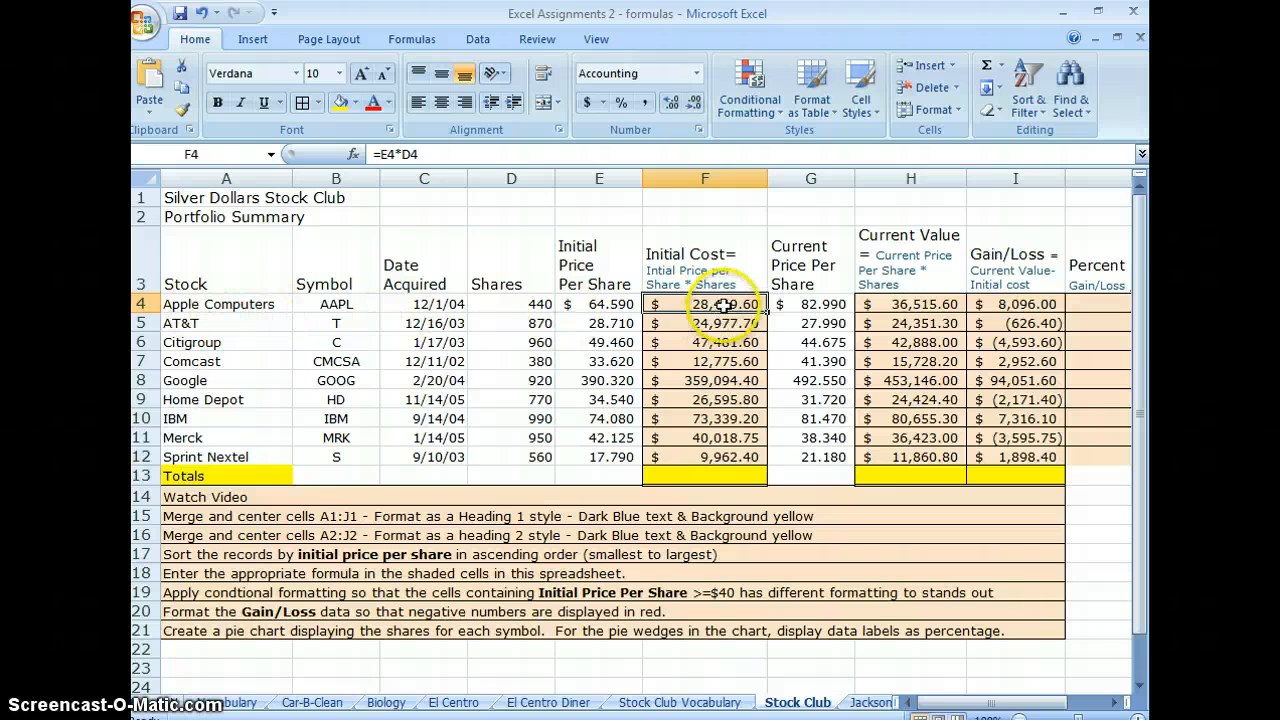
double_click(724, 304)
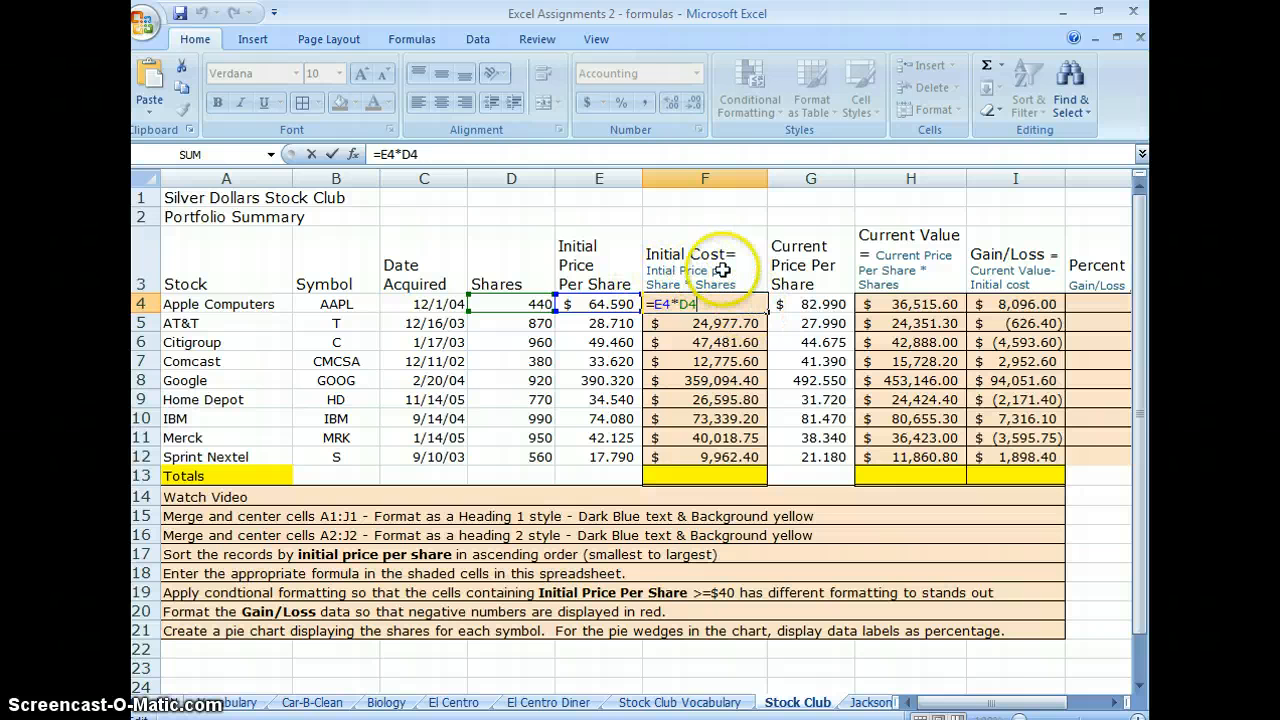
double_click(902, 304)
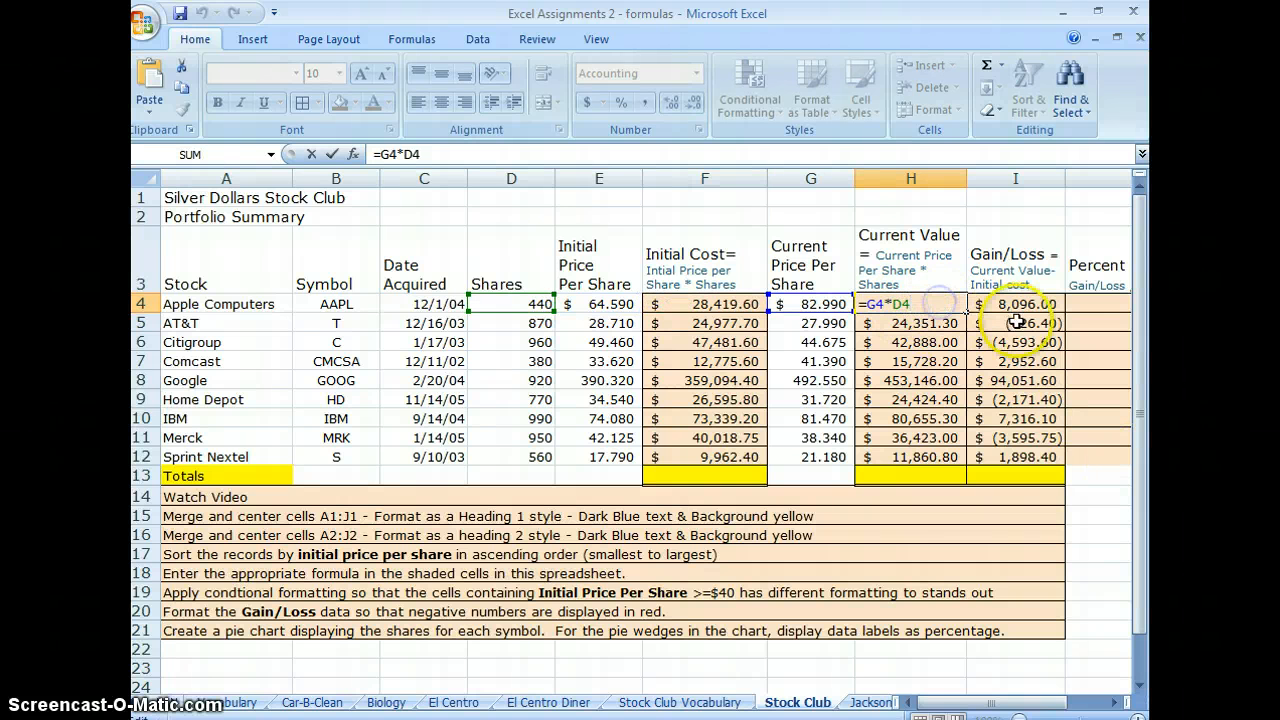
left_click_drag(960, 703, 995, 703)
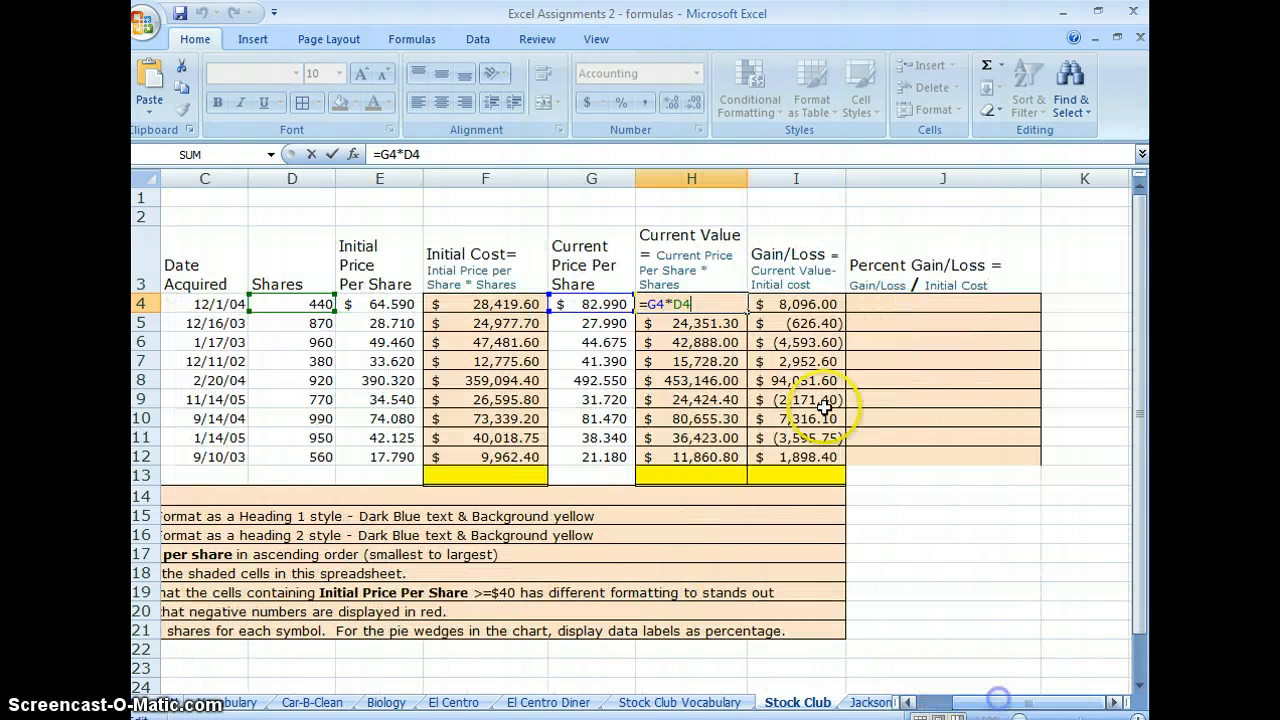
double_click(803, 303)
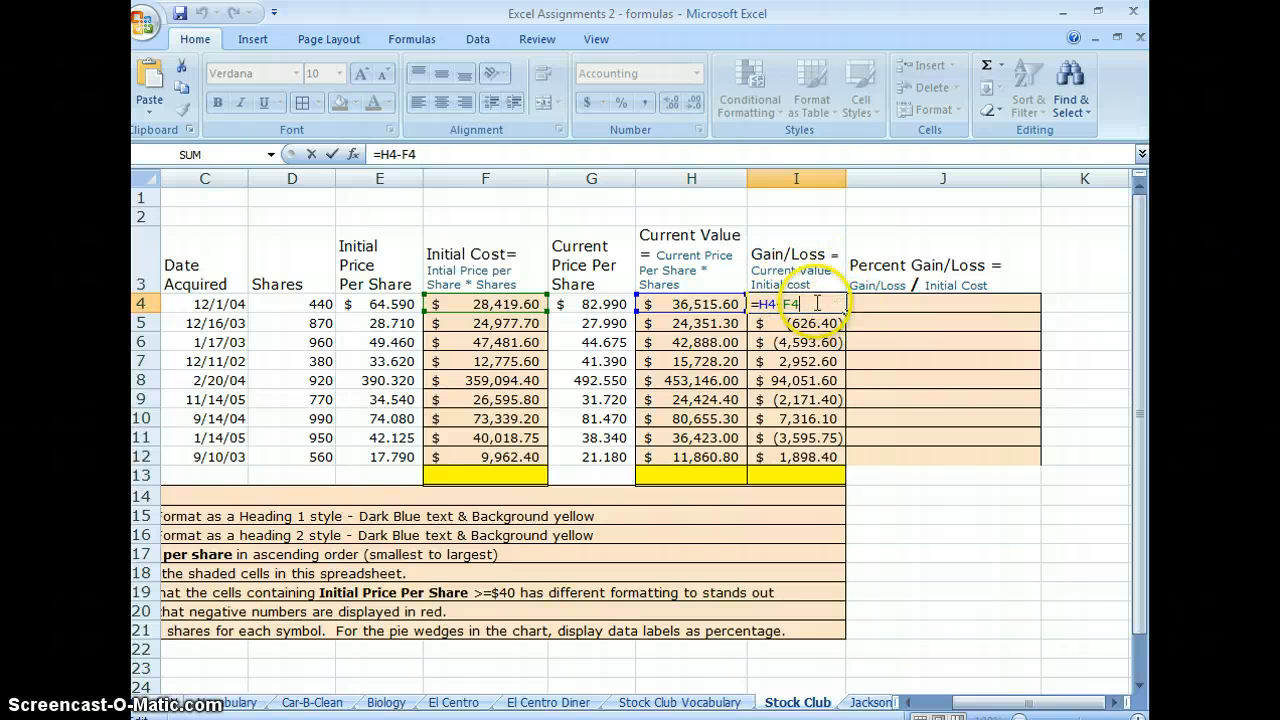
Step: Enter the formula =I4/F4 in cell J4 to calculate Percent Gain/Loss for Apple Computers
left_click(897, 304)
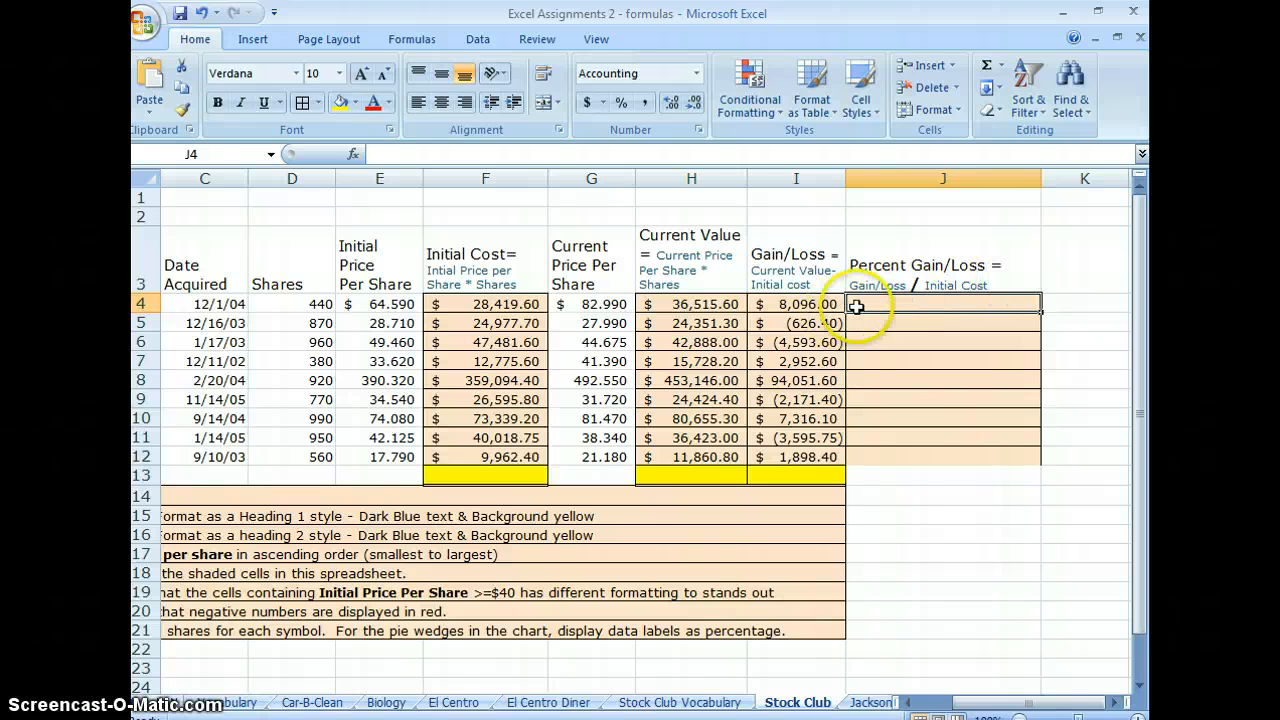
type("=")
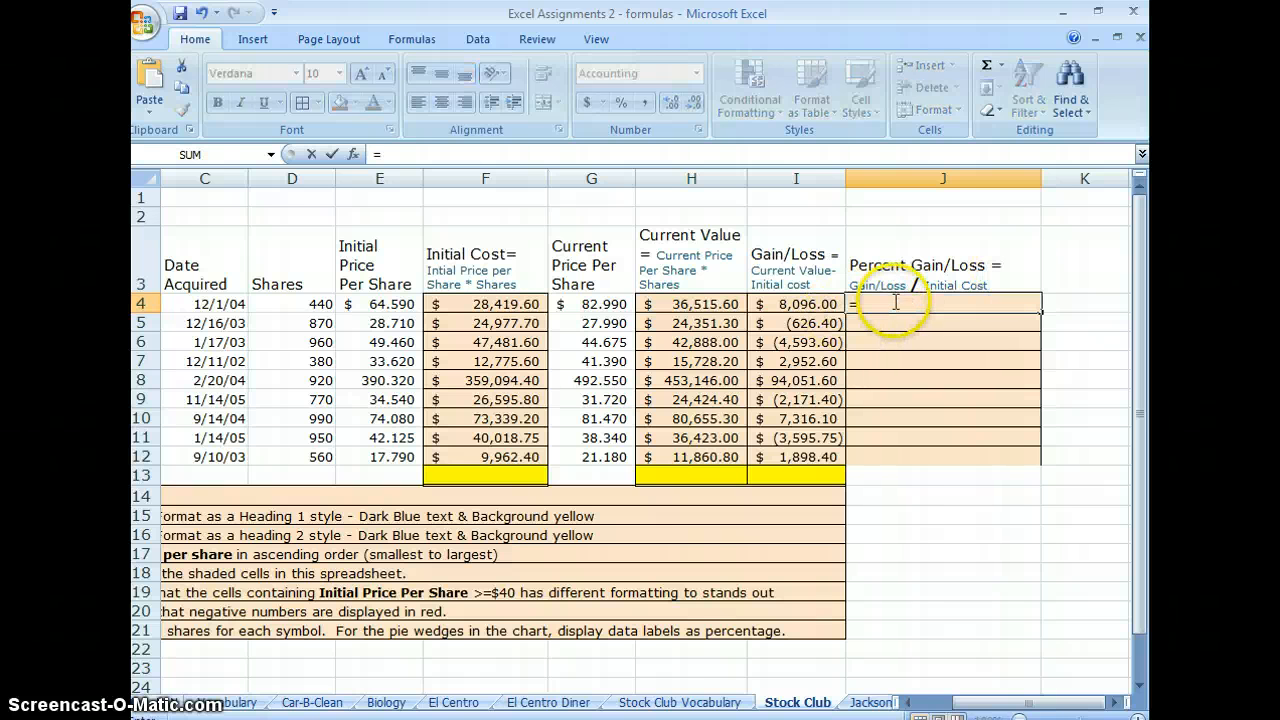
left_click(798, 305)
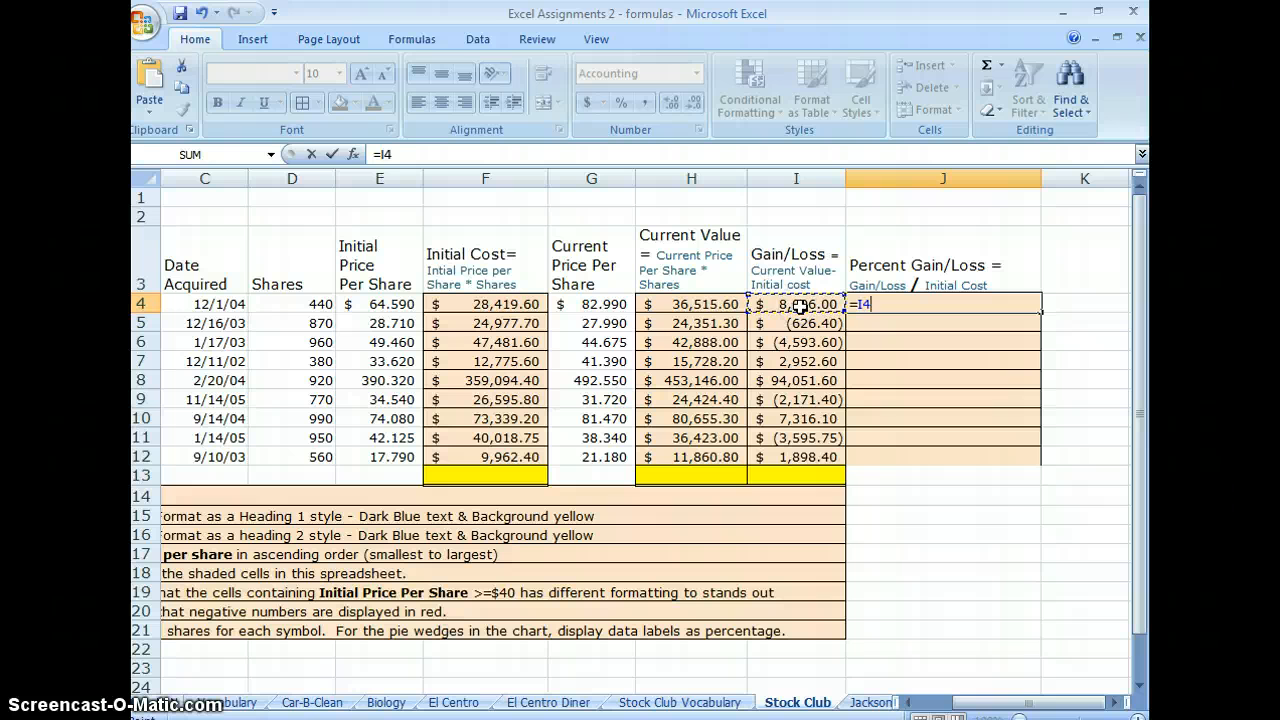
type("/")
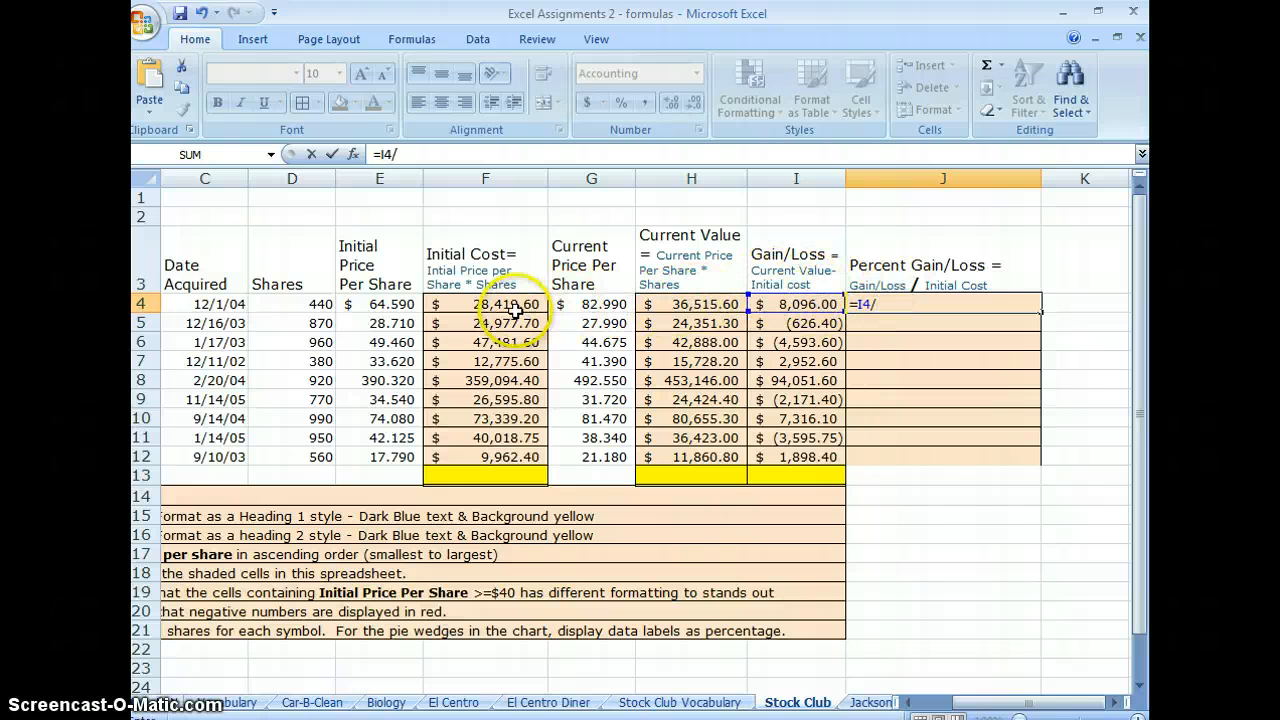
left_click(515, 310)
key("Return")
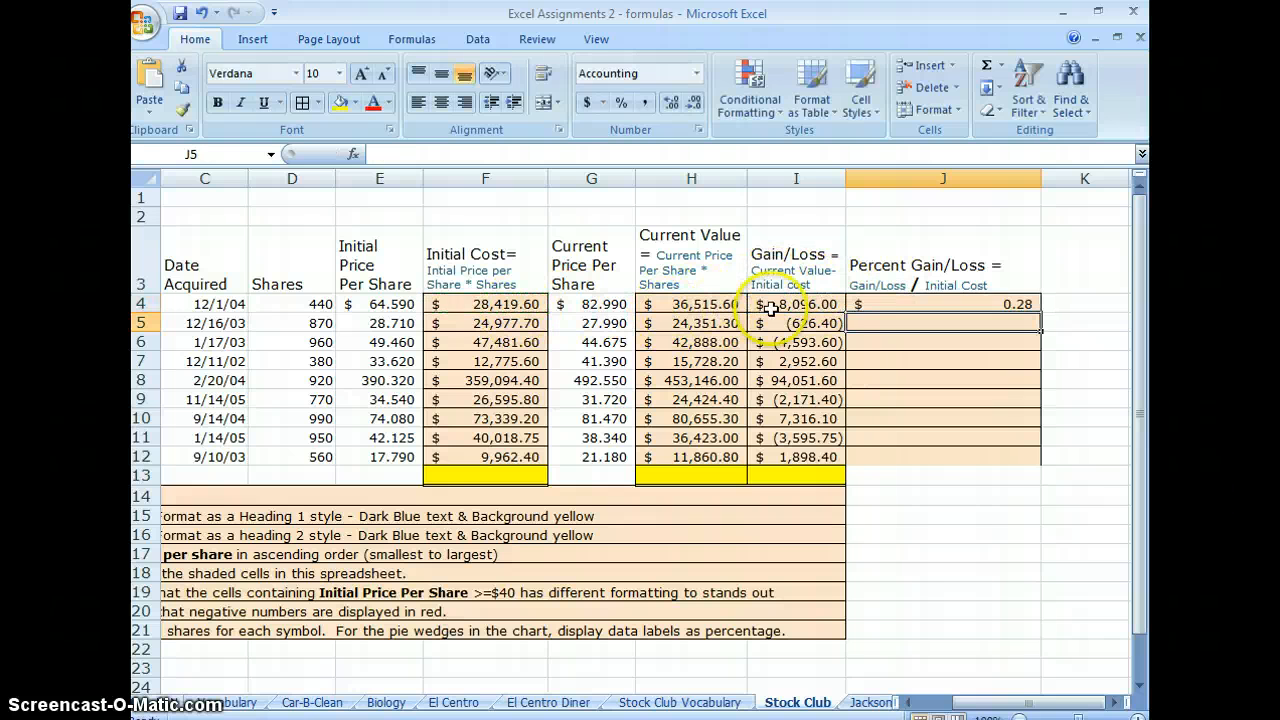
Step: Fill the Percent Gain/Loss formula from J4 down to J12 and format the range as percentages
left_click(948, 304)
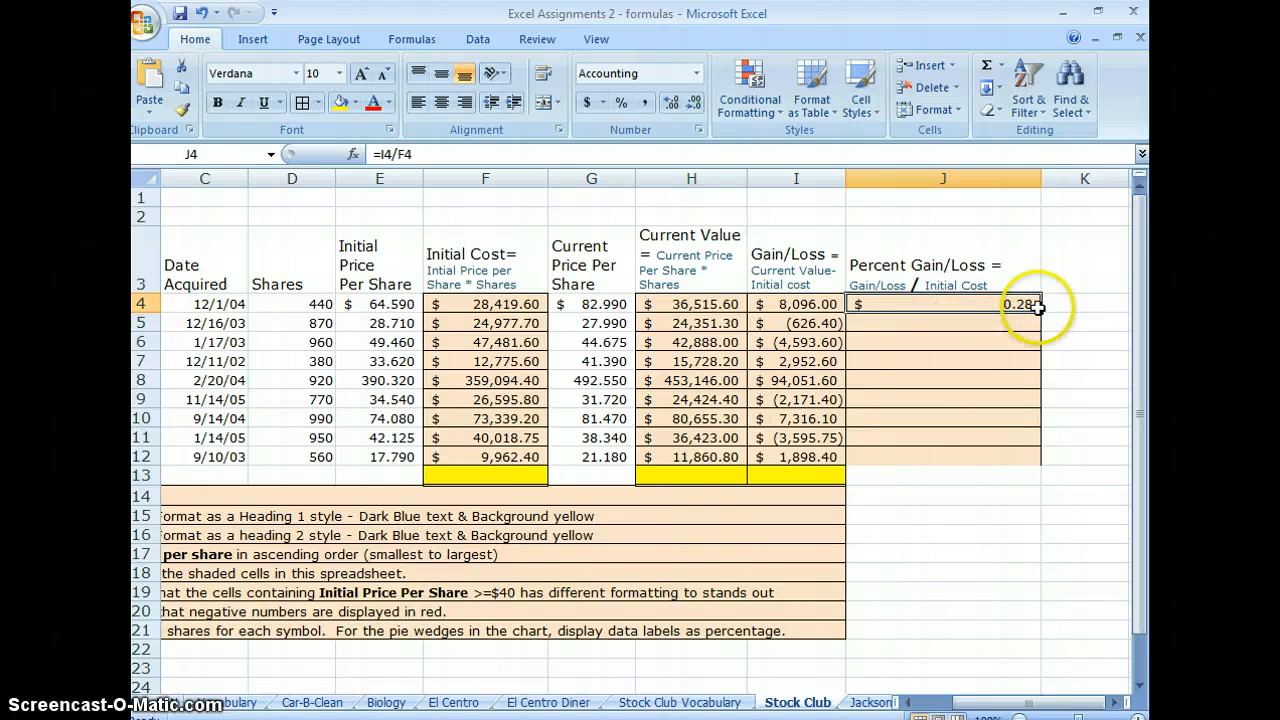
left_click_drag(1038, 308, 1040, 456)
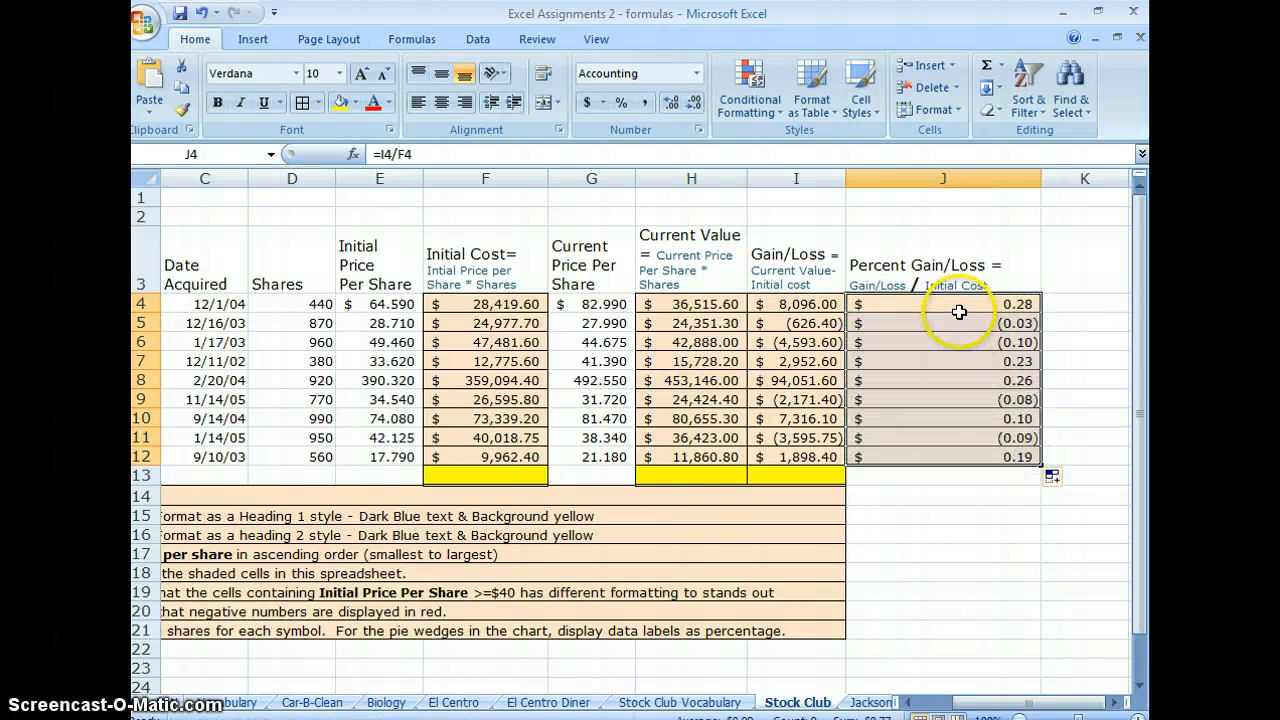
left_click(623, 103)
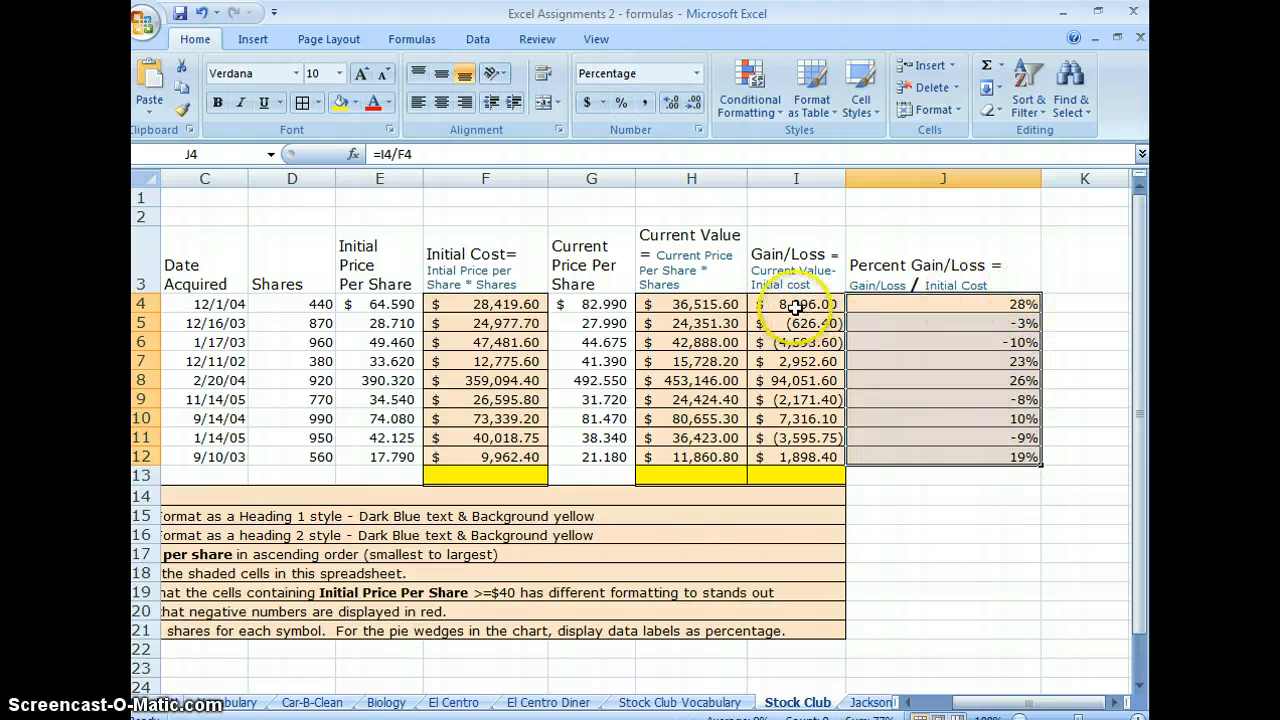
Step: Format the Gain/Loss cells I4:I12 with the Number category, showing negative numbers in red without a minus sign
left_click_drag(790, 305, 805, 450)
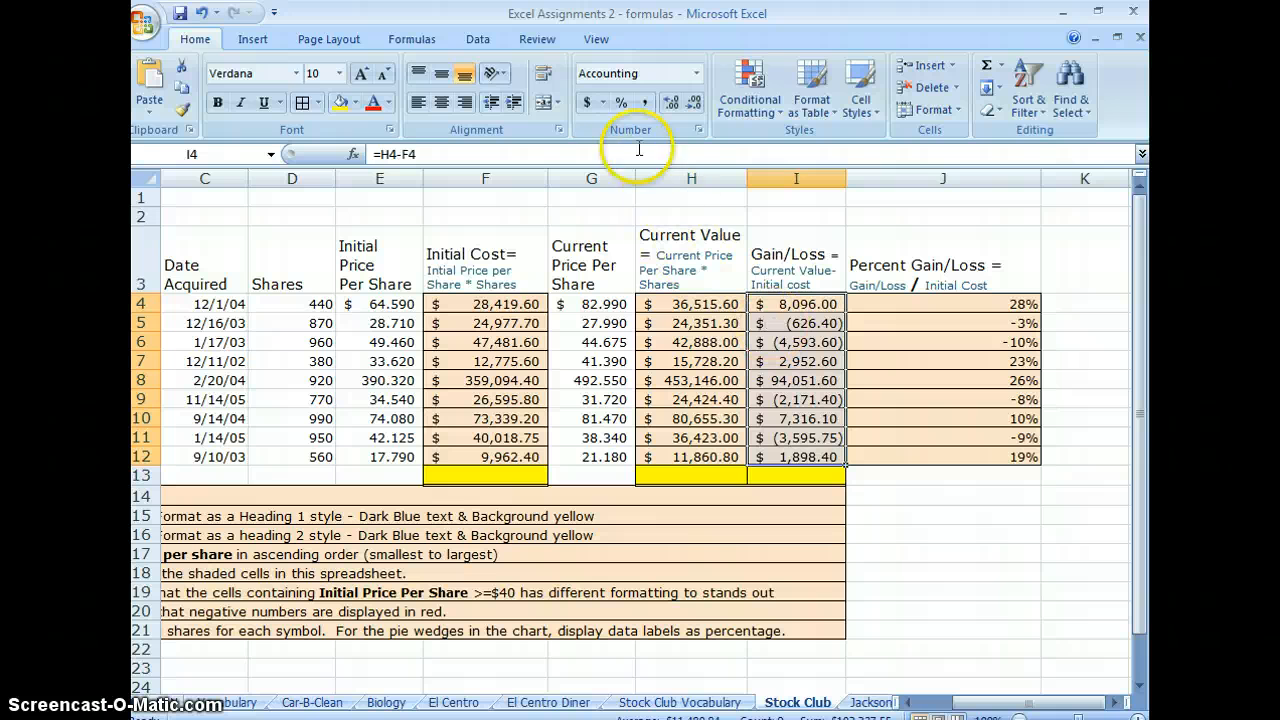
left_click(699, 130)
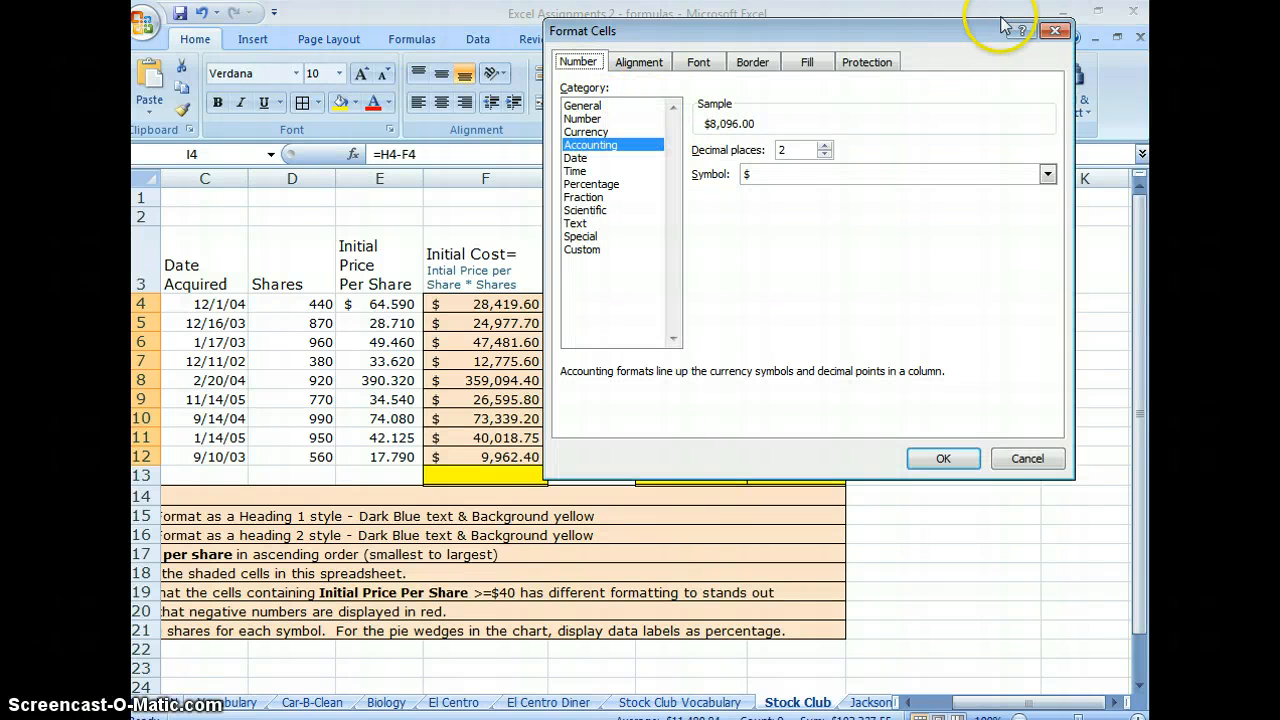
left_click(1054, 31)
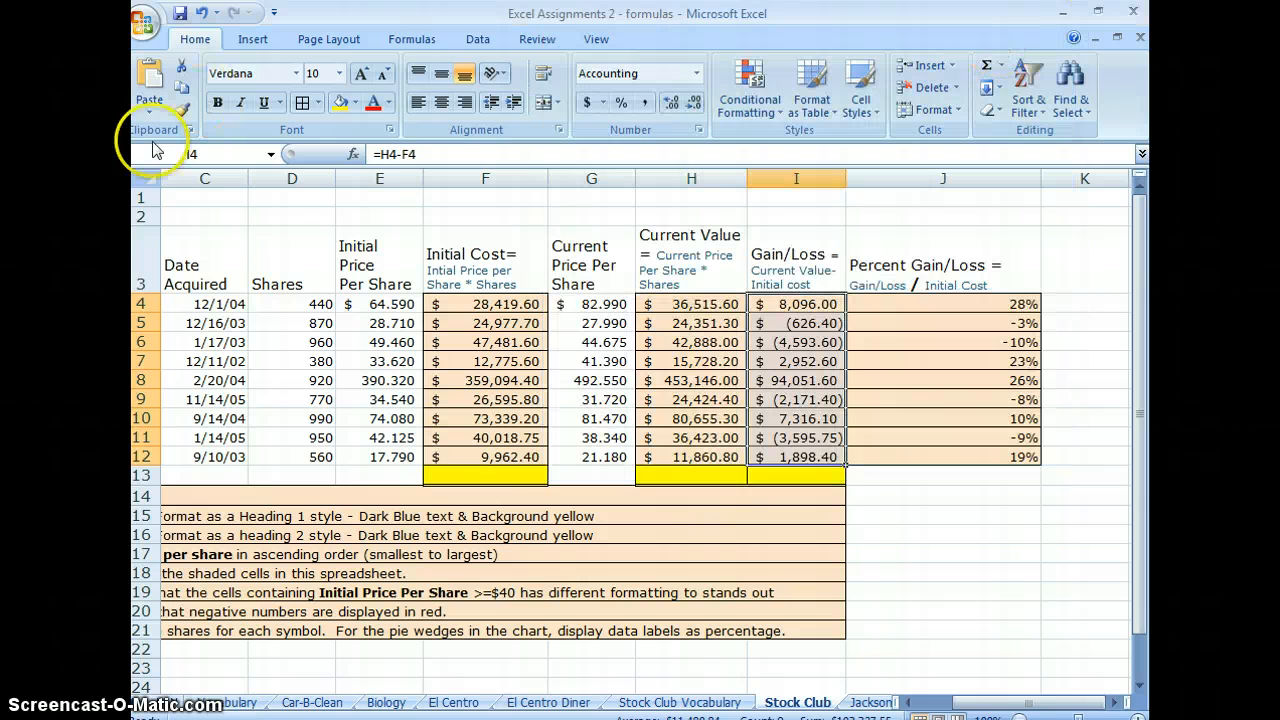
left_click(697, 131)
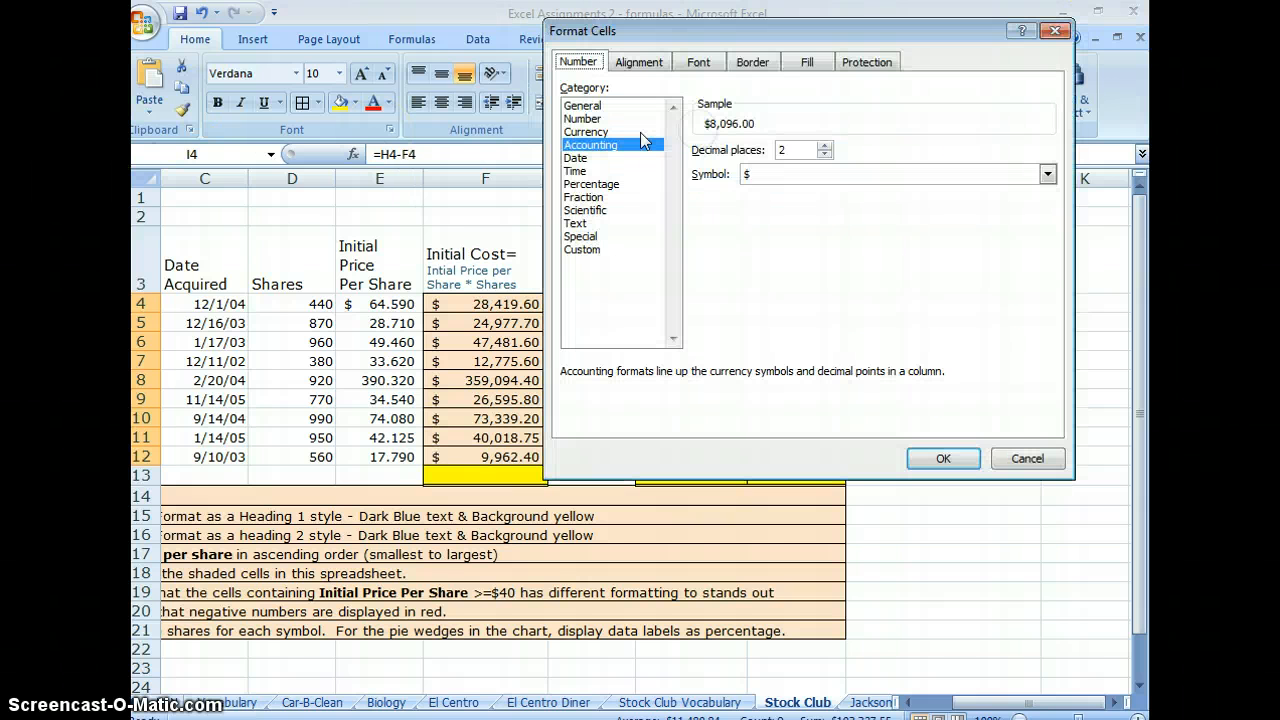
left_click(584, 119)
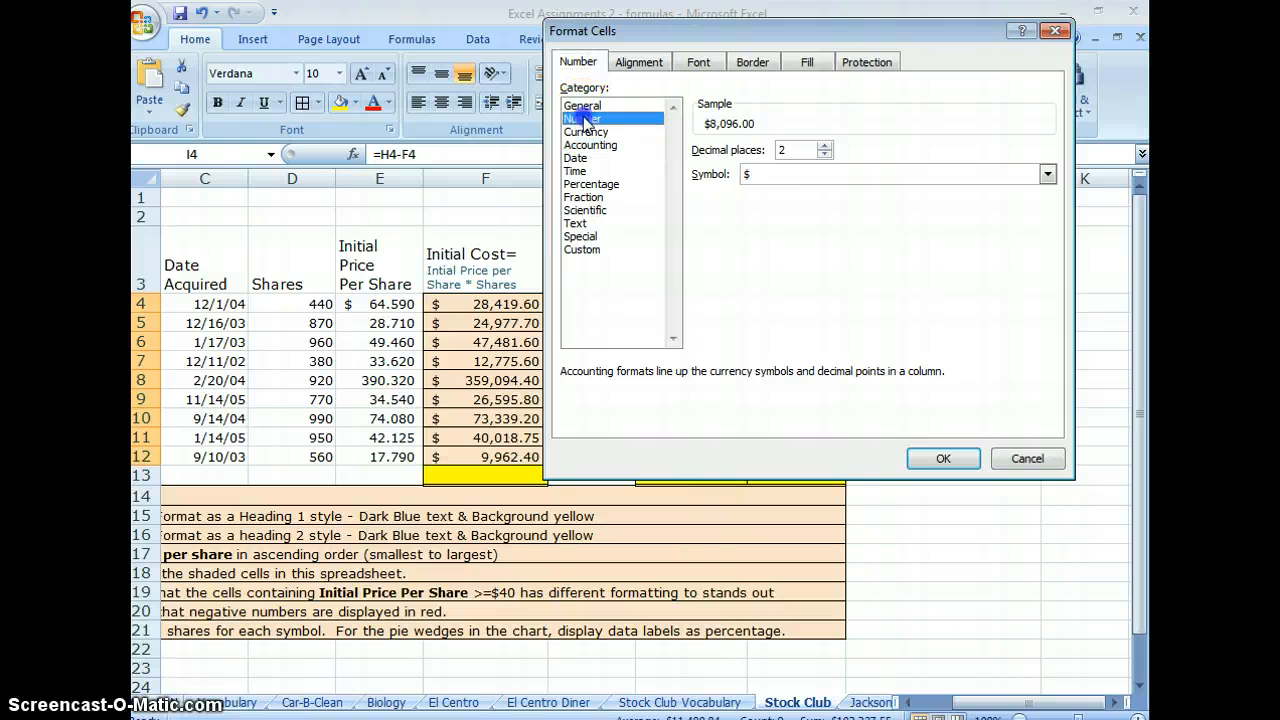
left_click(730, 227)
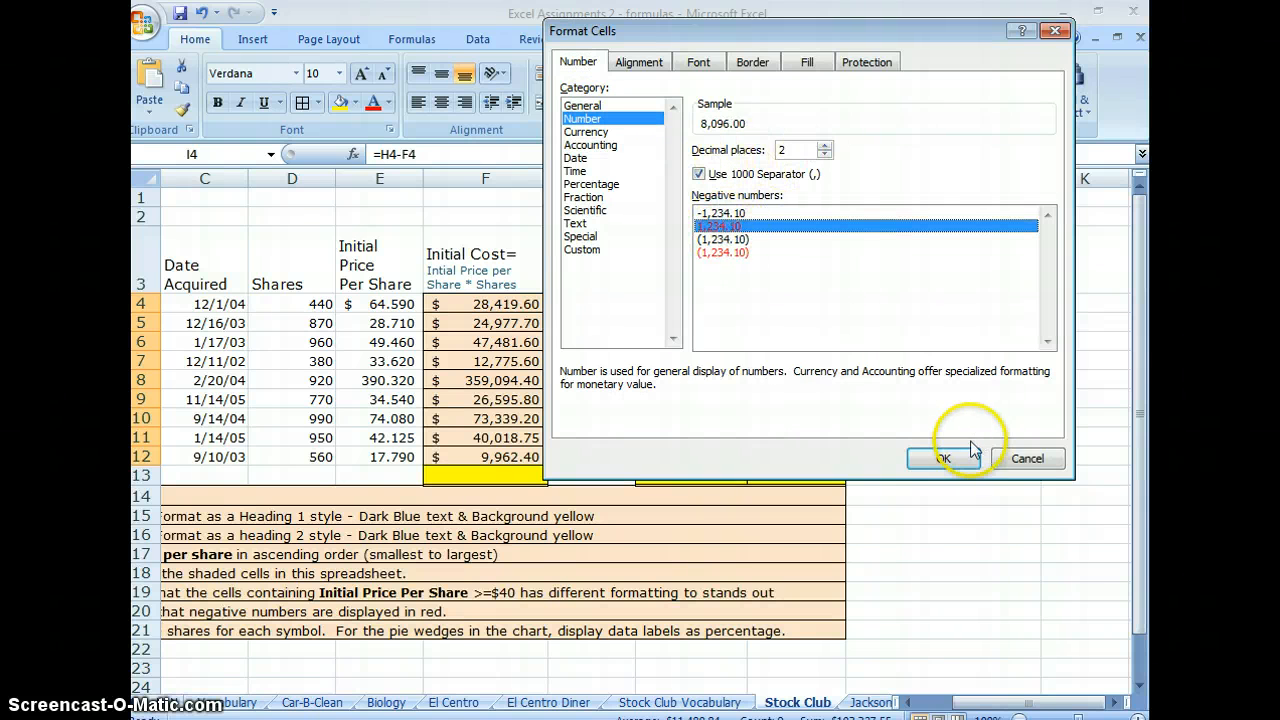
left_click(945, 459)
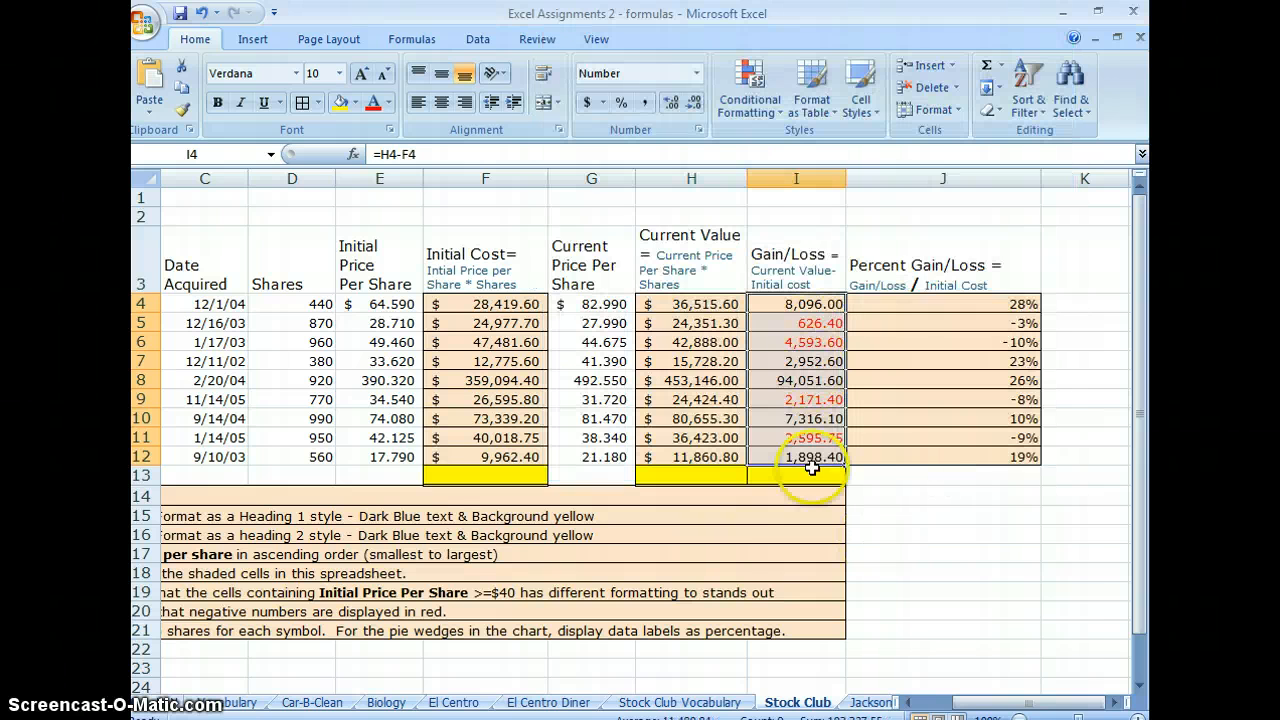
Step: Following the row 19 instruction, highlight Initial Price Per Share cells E4:E12 greater than 39 with Green Fill with Dark Green Text
mouse_move(990, 703)
left_mouse_down()
mouse_move(940, 705)
mouse_move(986, 580)
mouse_move(1014, 606)
mouse_move(1006, 697)
mouse_move(1030, 708)
mouse_move(1000, 706)
left_mouse_up()
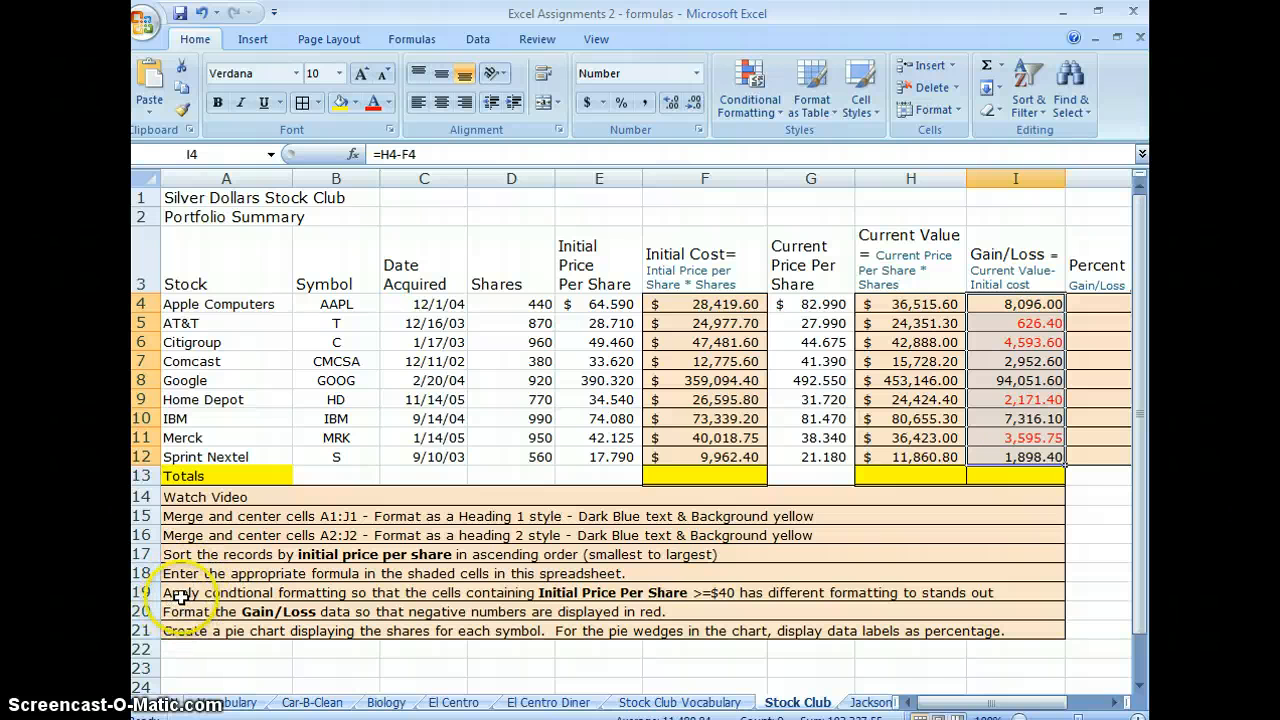
left_click_drag(185, 593, 423, 591)
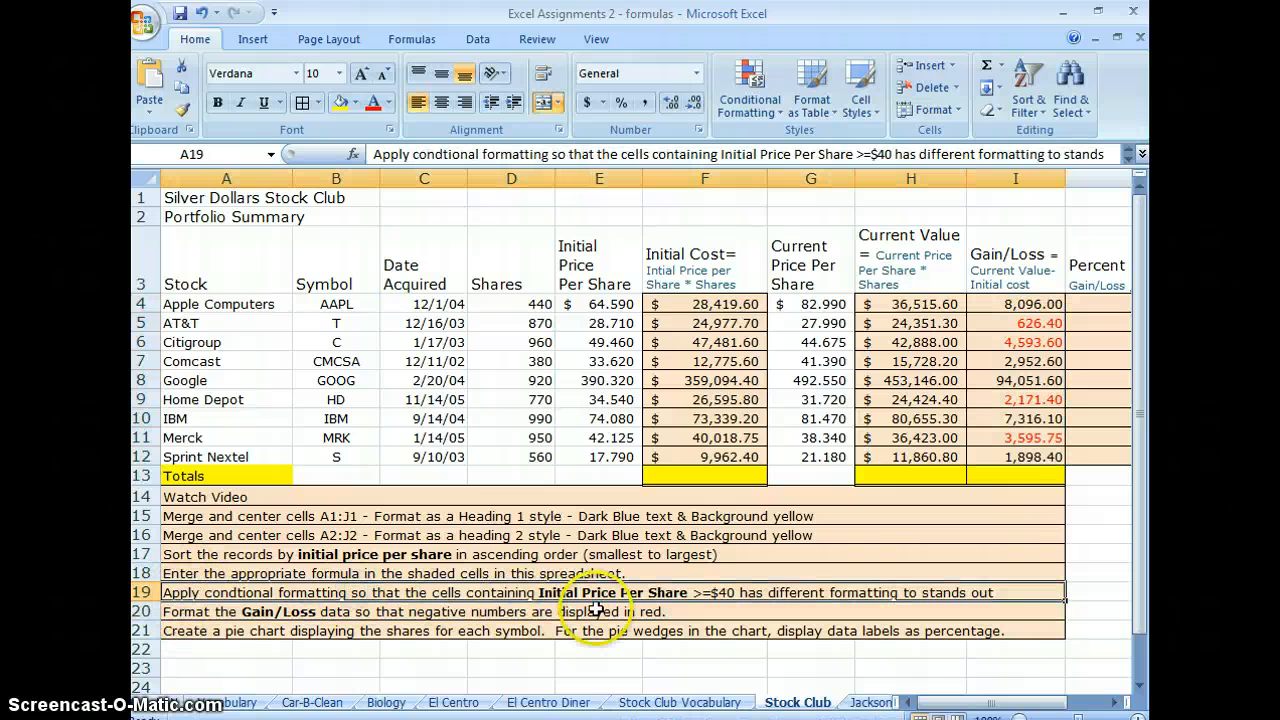
left_click(655, 606)
left_click_drag(661, 598, 640, 592)
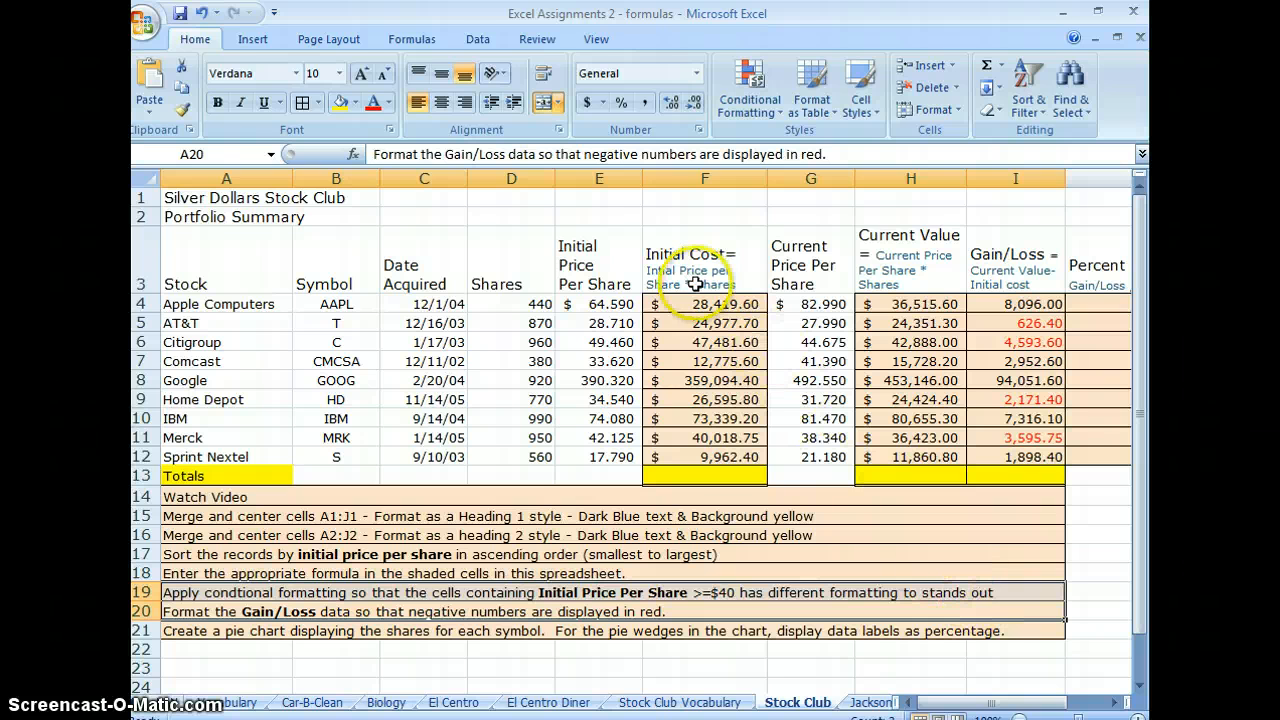
left_click_drag(600, 300, 605, 456)
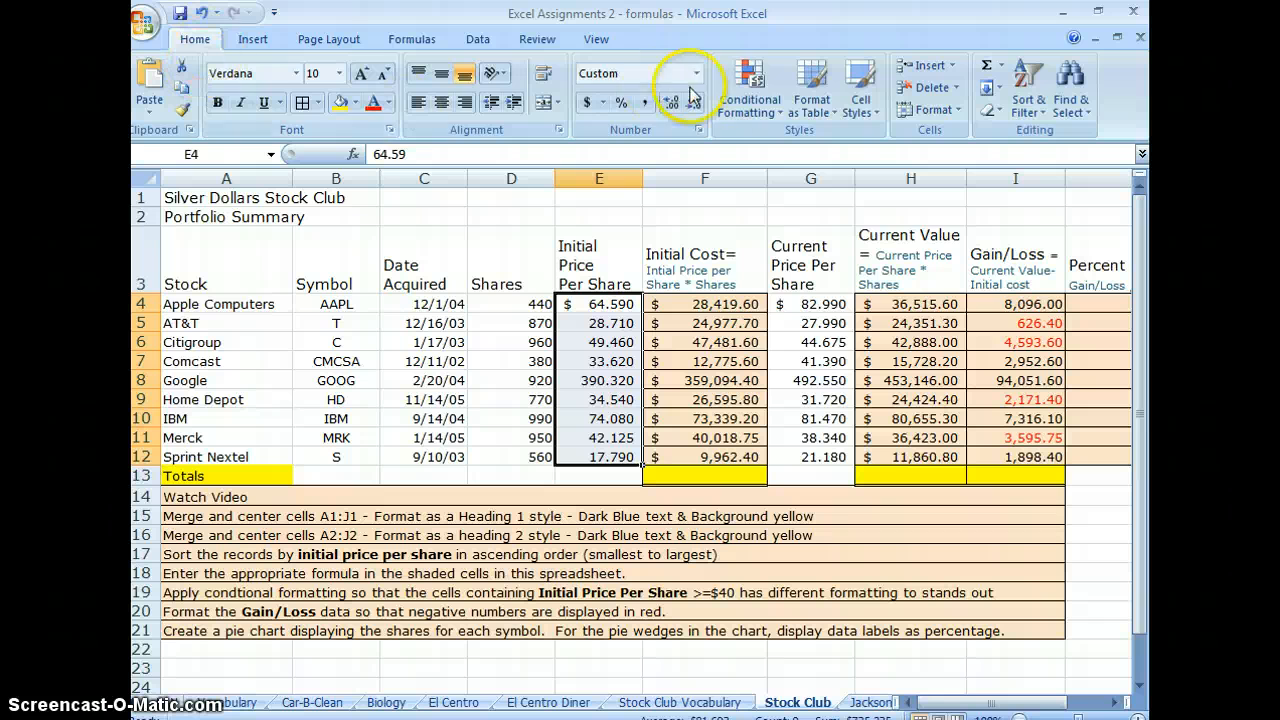
left_click(767, 89)
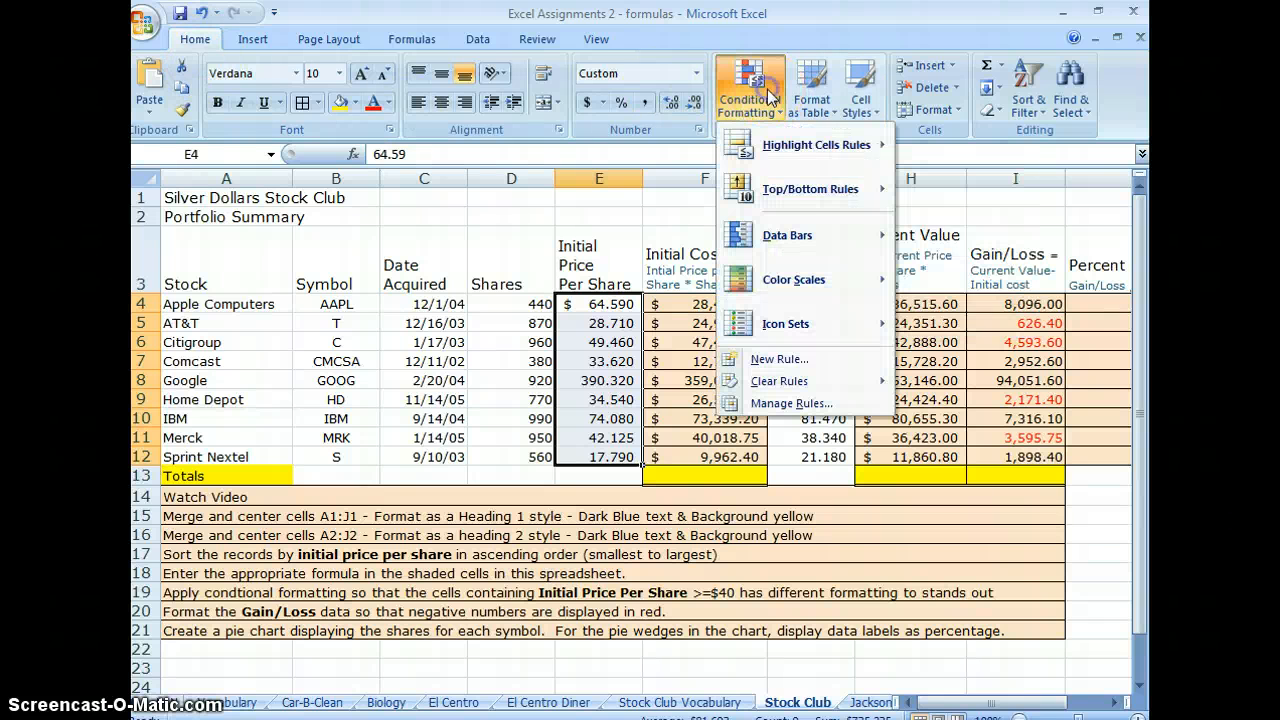
mouse_move(815, 148)
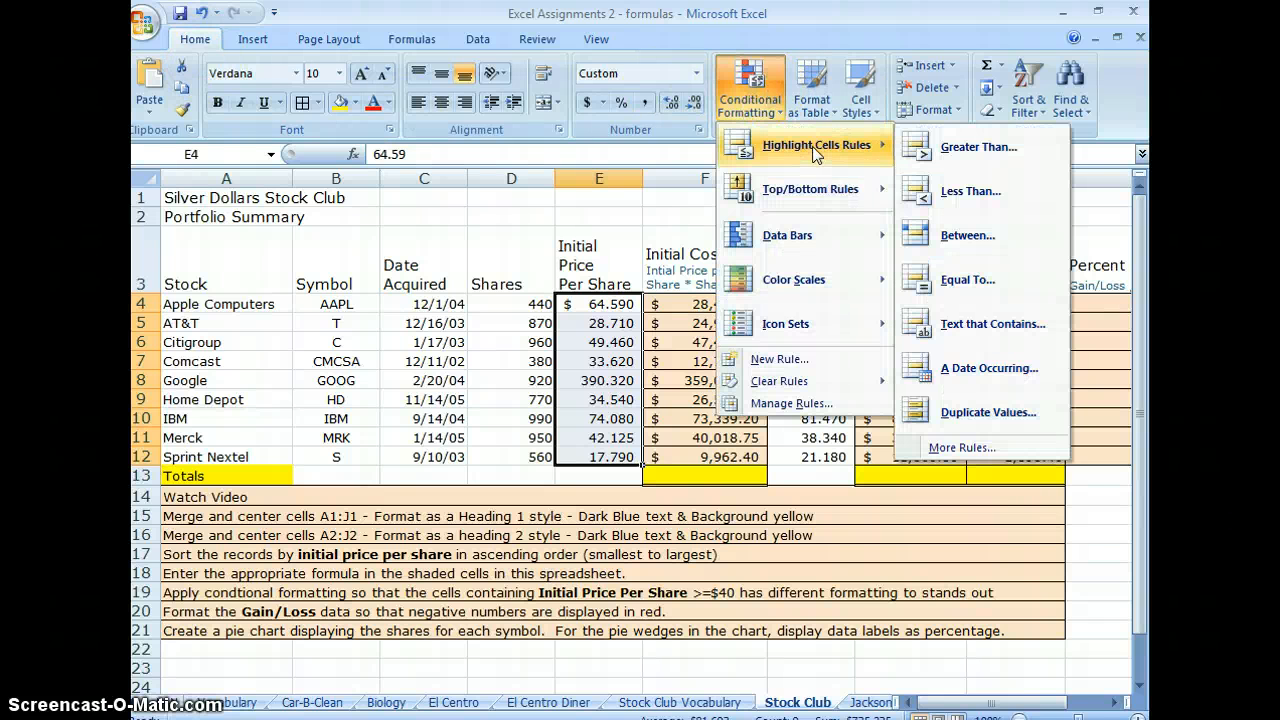
left_click(955, 146)
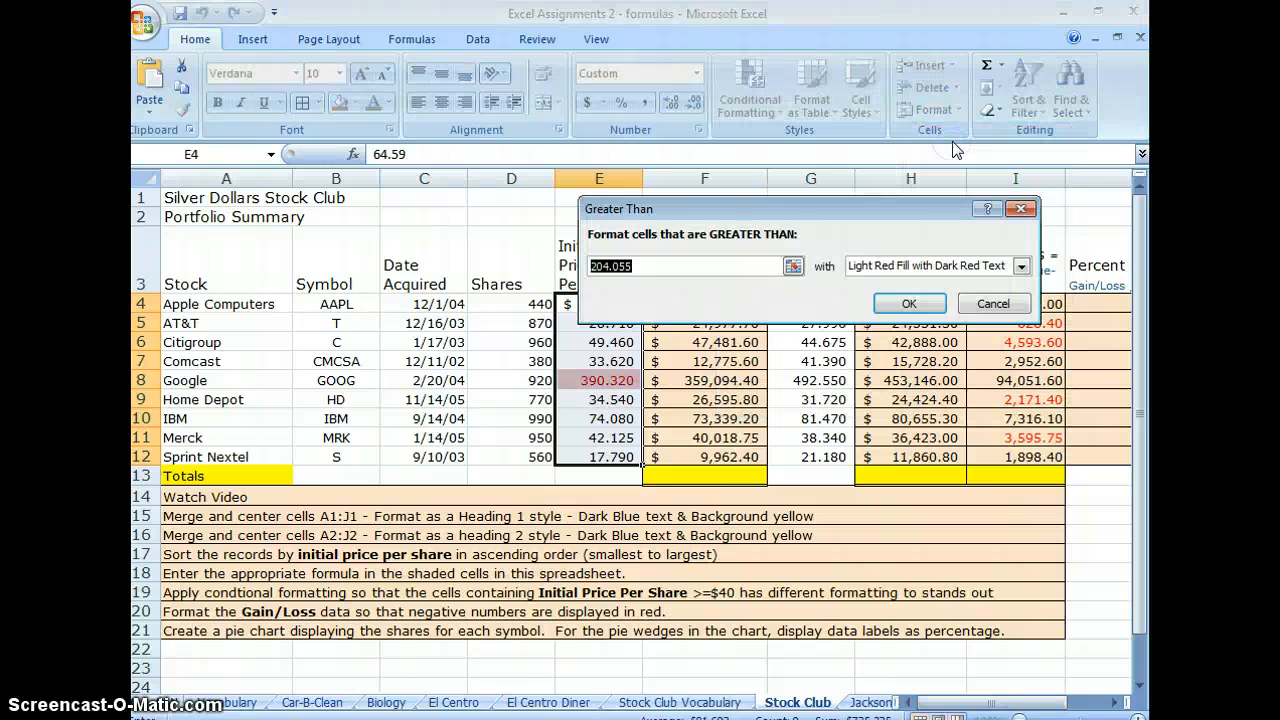
left_click(792, 266)
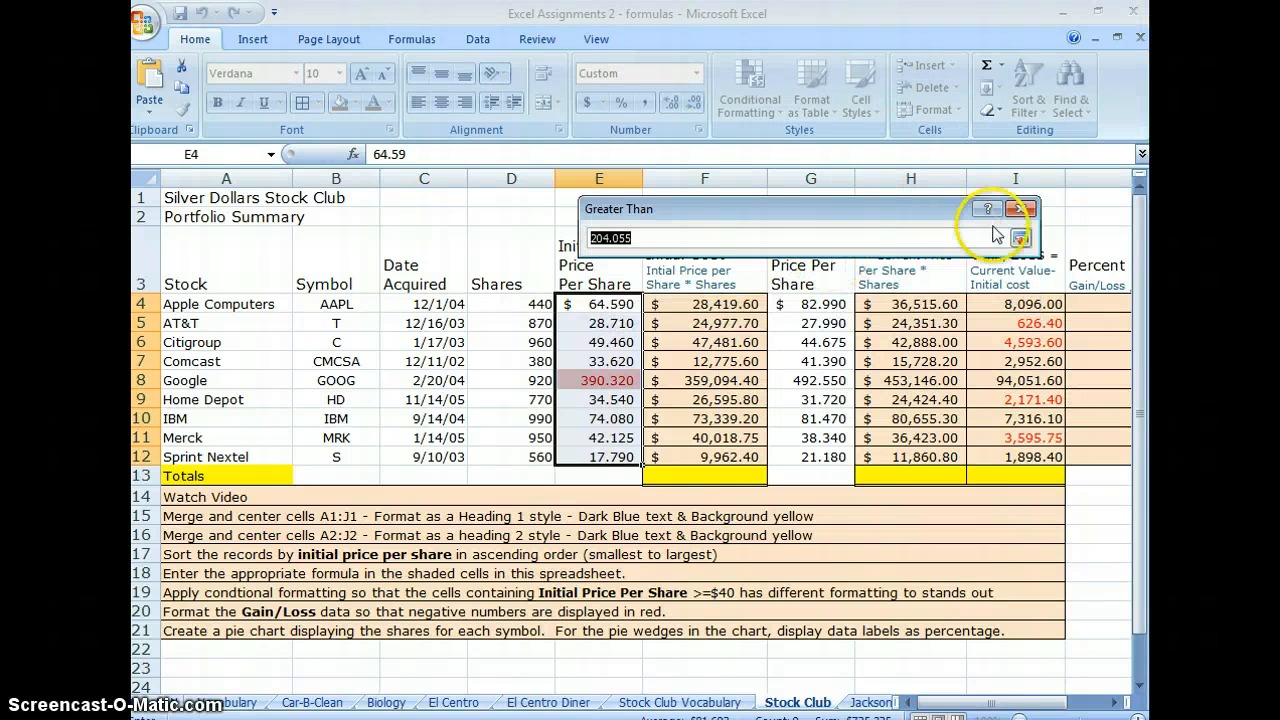
left_click(1019, 237)
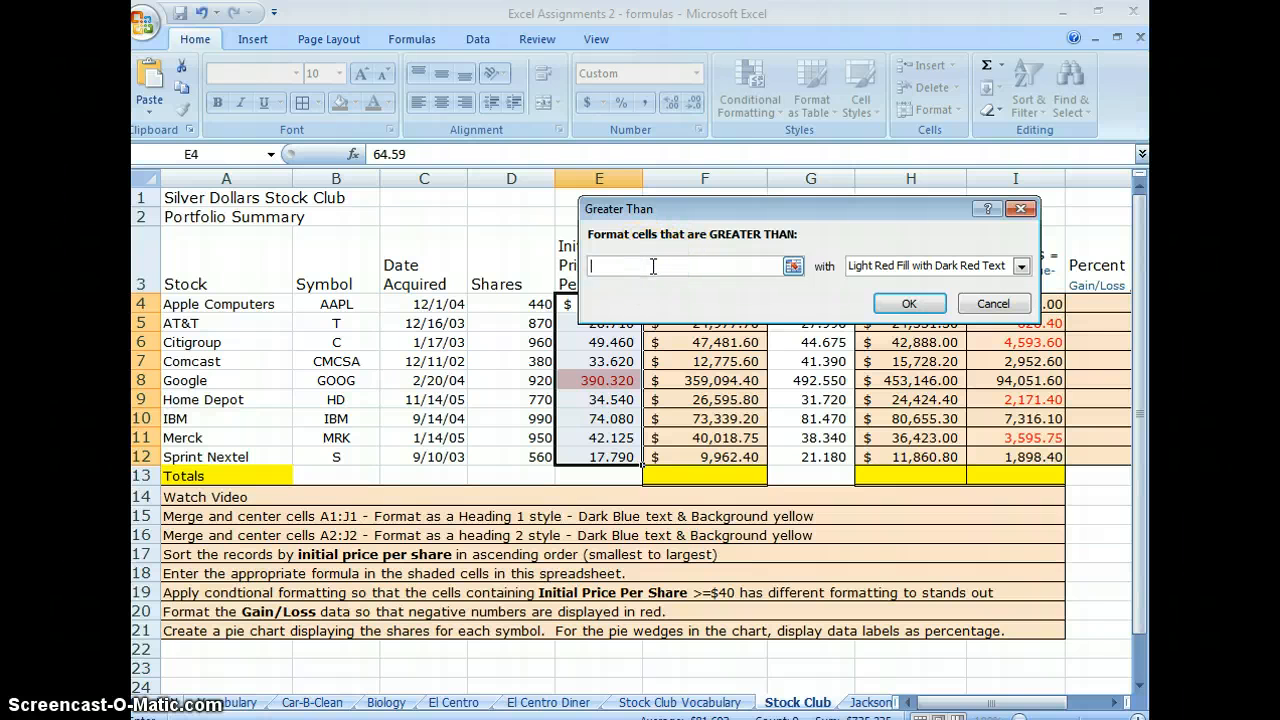
type("39")
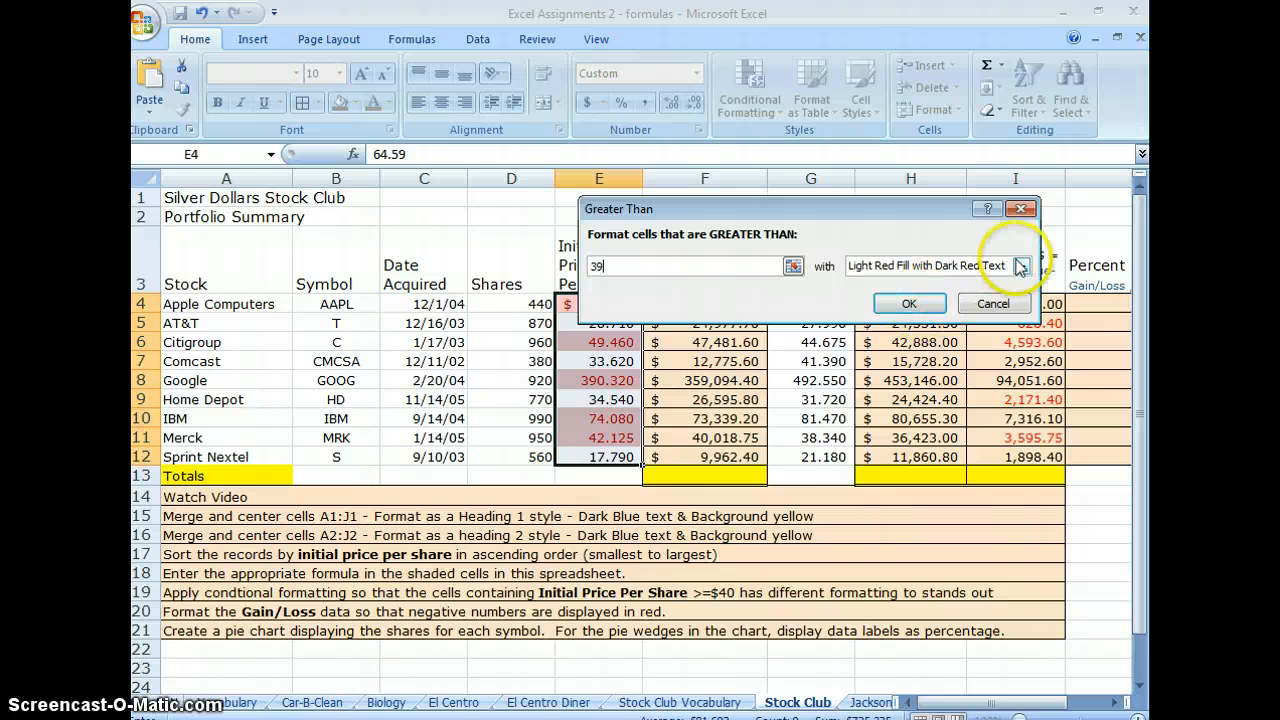
left_click(1021, 266)
left_click(918, 308)
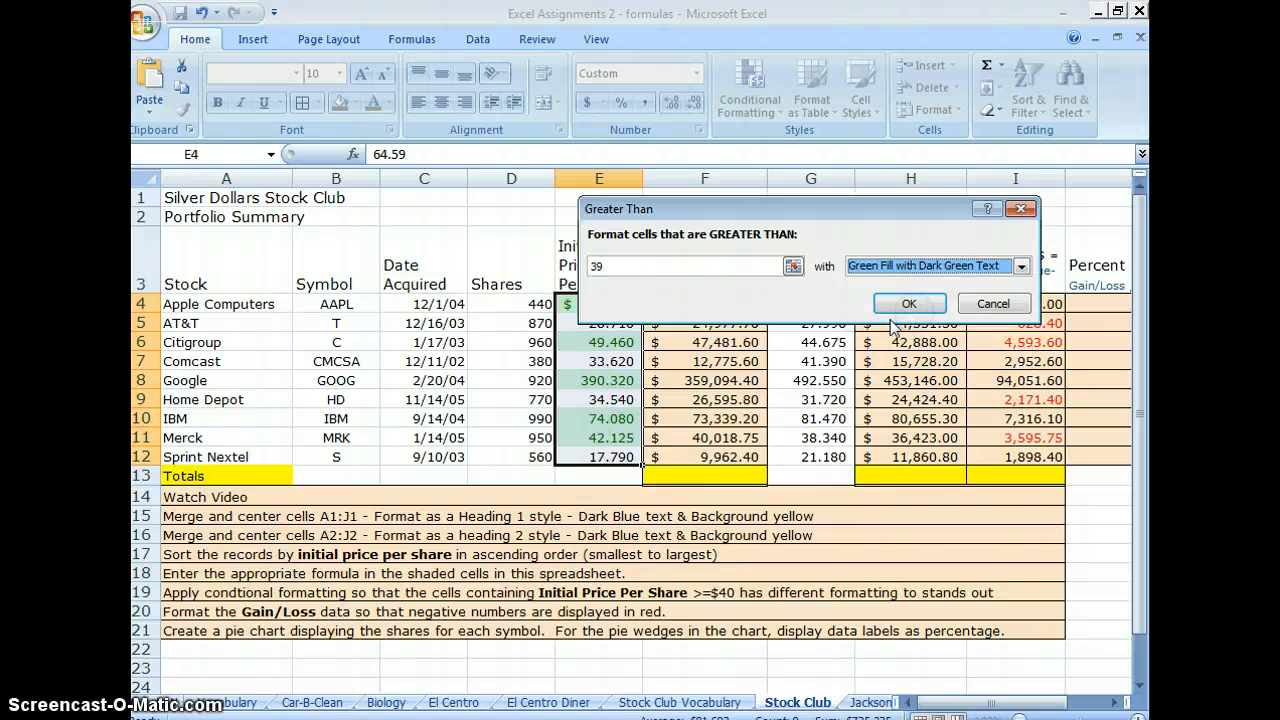
left_click(908, 304)
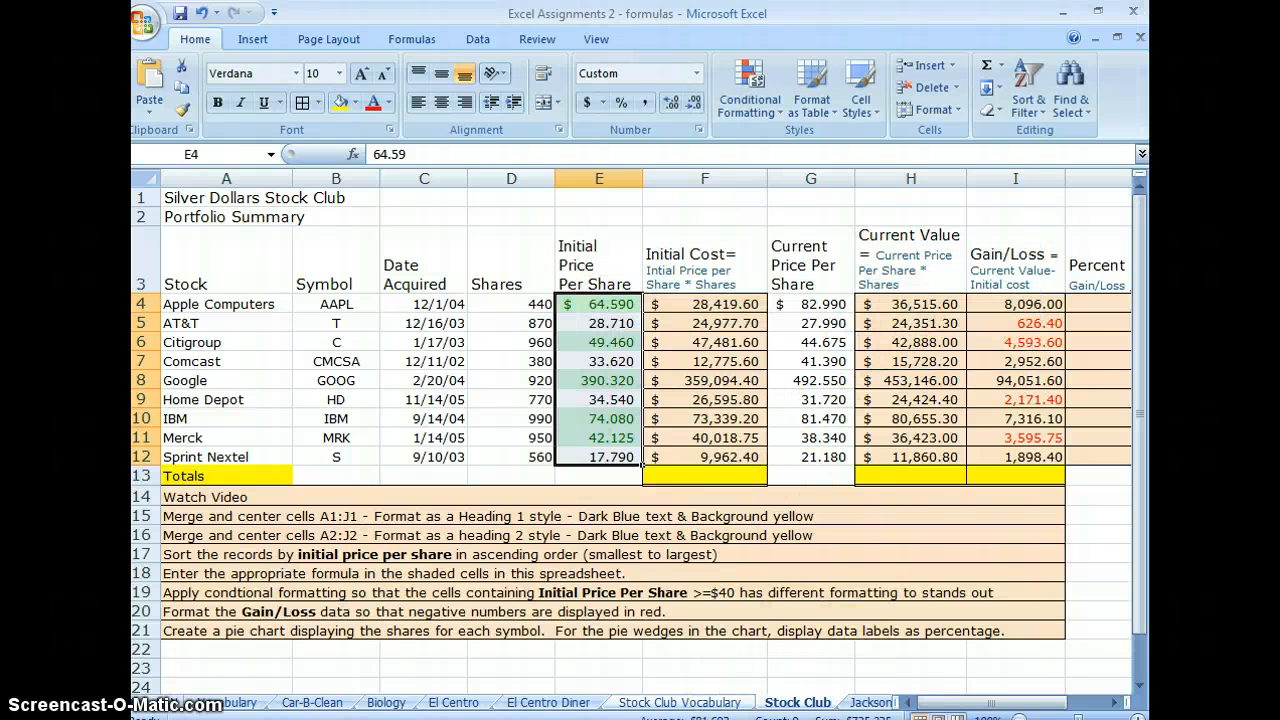